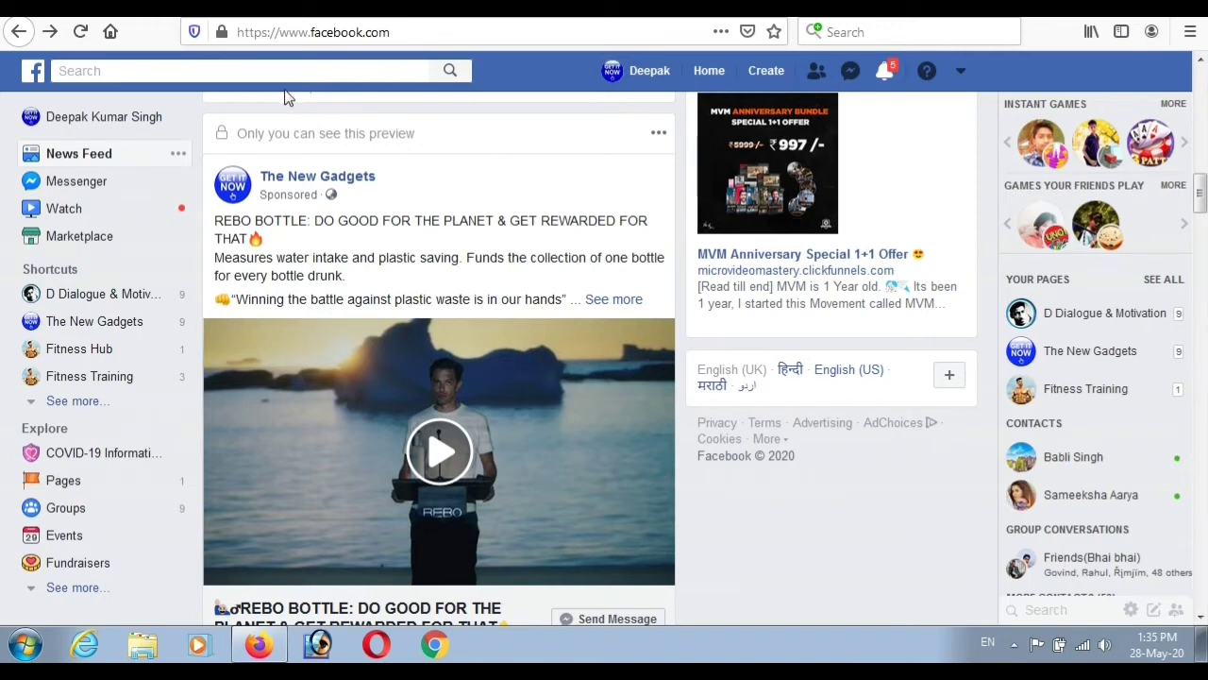
Step: Start creating a new ad in Ads Manager and dismiss the summary of the previously unfinished campaign
{"action": "left_click", "coordinate": [774, 75]}
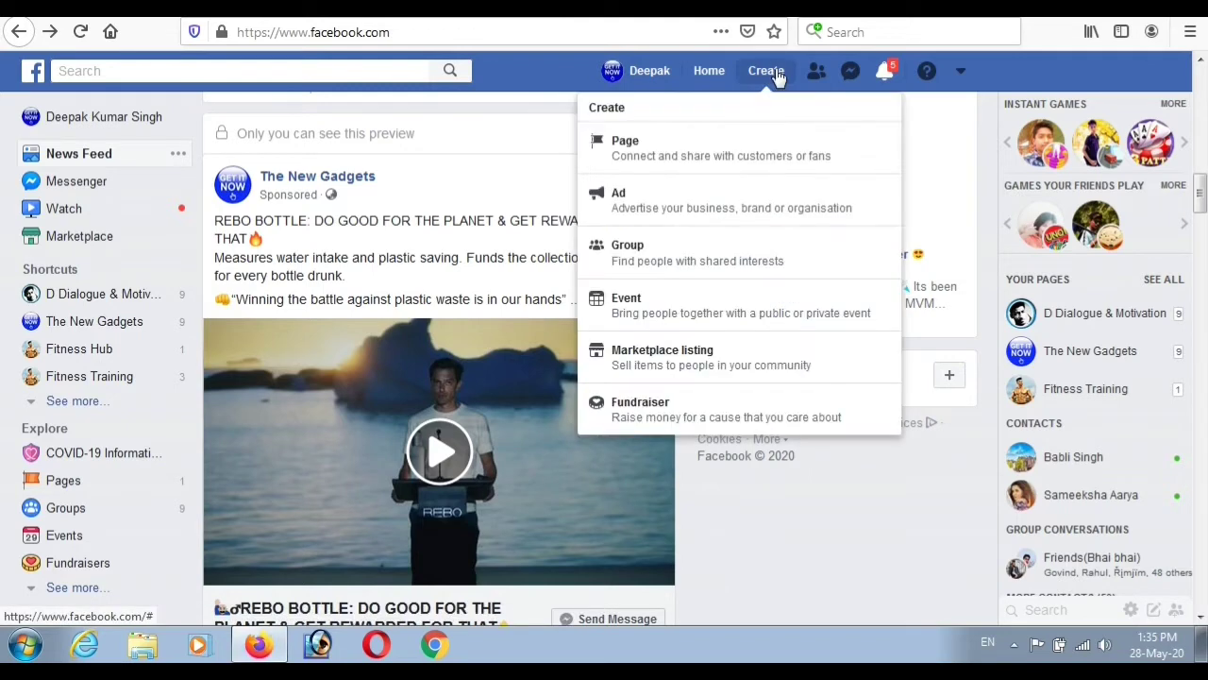
{"action": "left_click", "coordinate": [685, 200]}
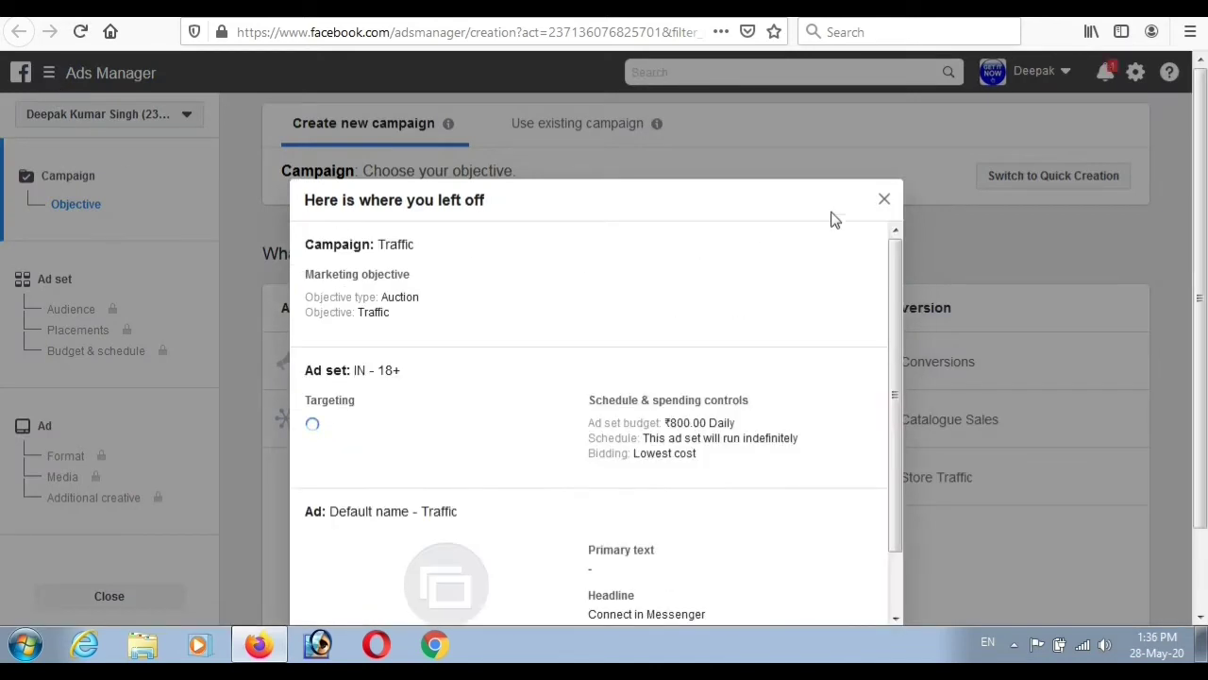
{"action": "left_click", "coordinate": [884, 109]}
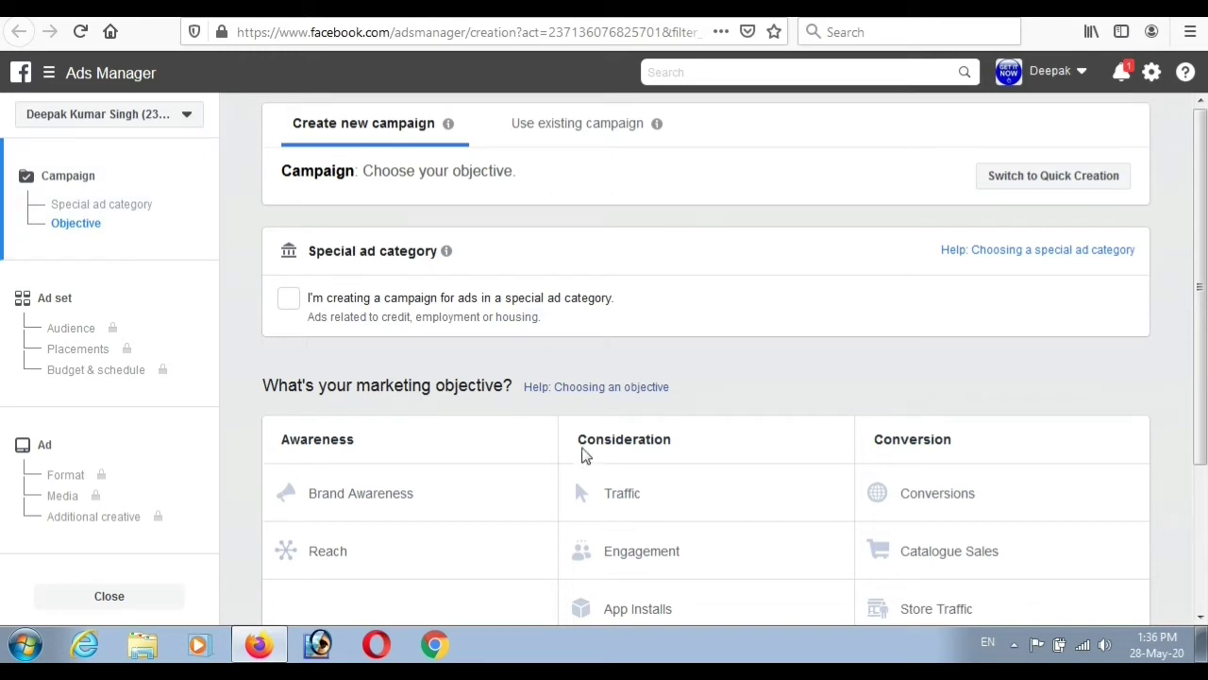
Step: Choose Traffic as the campaign's marketing objective and continue to the ad set settings
{"action": "left_click", "coordinate": [639, 498]}
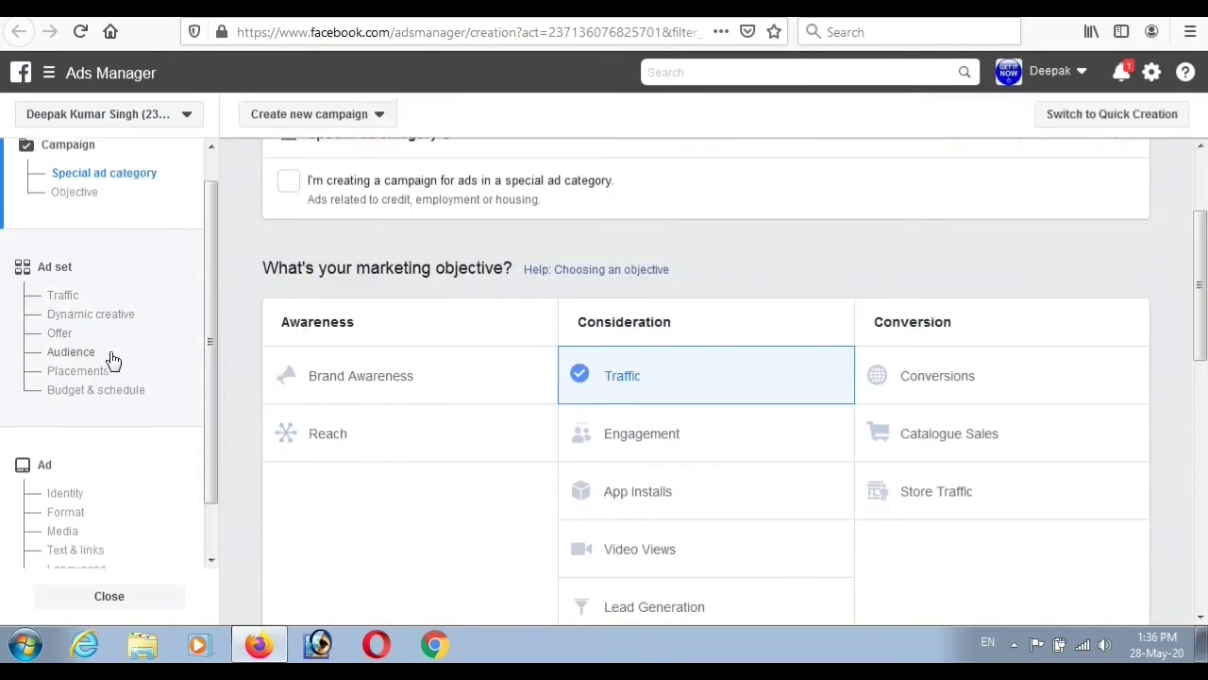
{"action": "scroll", "coordinate": [607, 405], "scroll_direction": "down", "scroll_amount": 2}
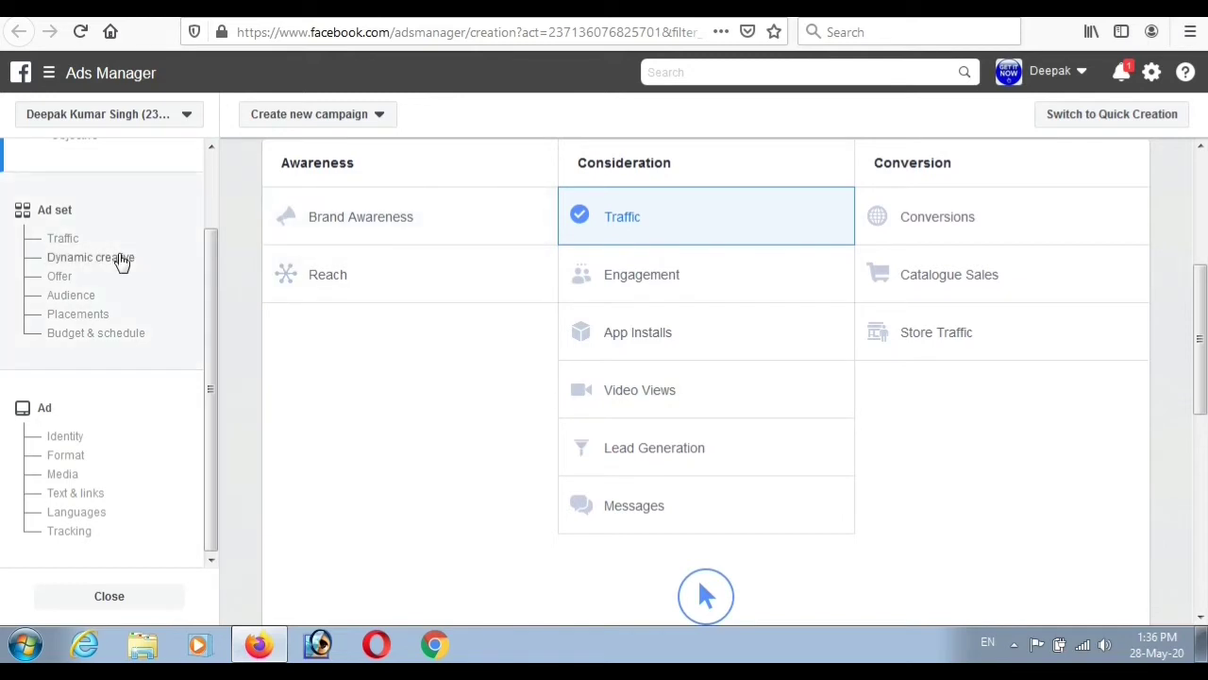
{"action": "scroll", "coordinate": [661, 378], "scroll_direction": "down", "scroll_amount": 7}
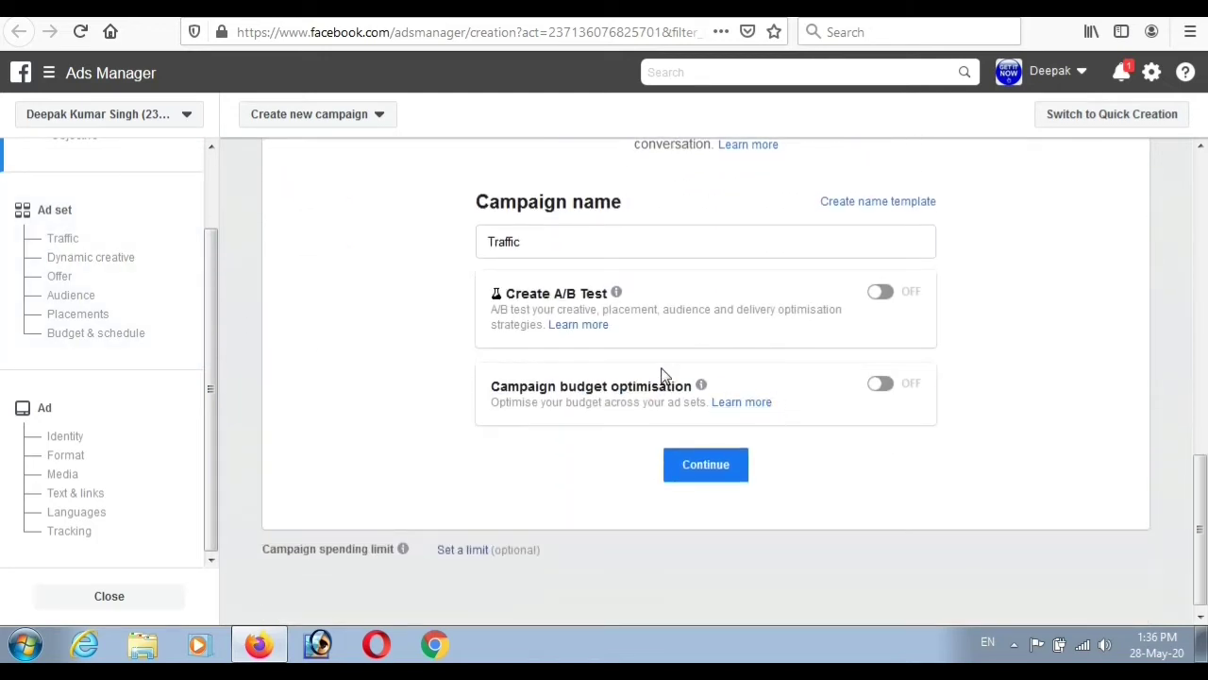
{"action": "left_click", "coordinate": [712, 466]}
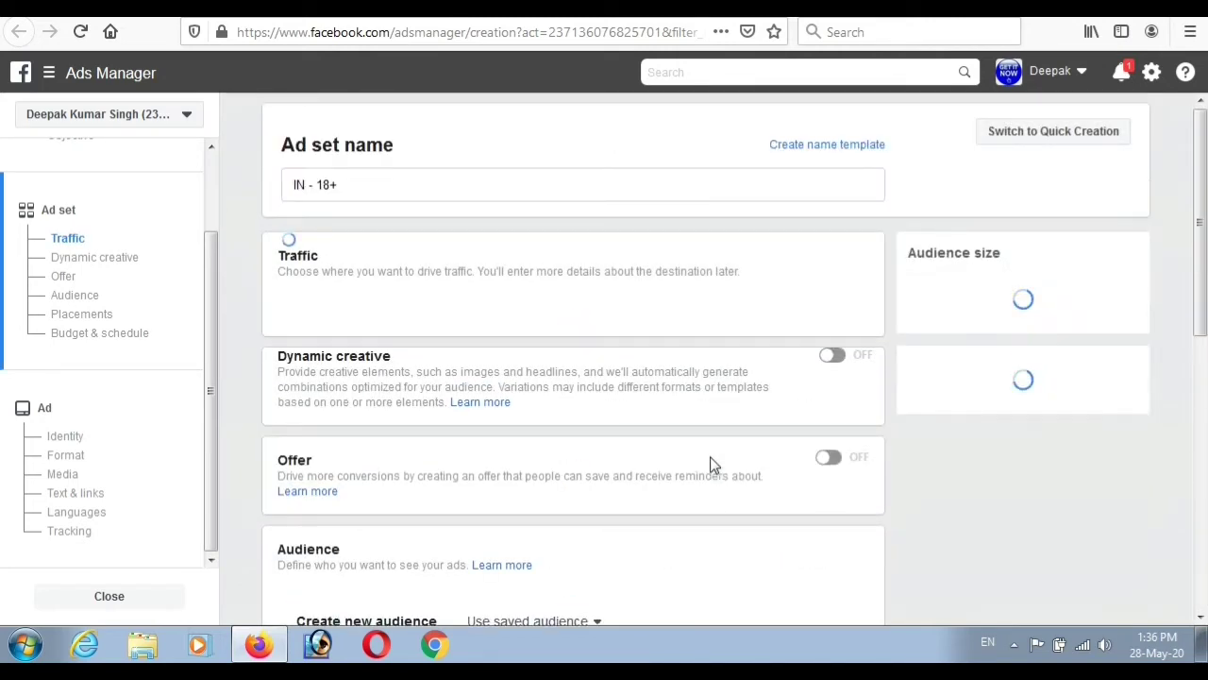
Step: Review the ad set's Traffic, Dynamic creative, Offer and Audience sections
{"action": "scroll", "coordinate": [680, 432], "scroll_direction": "down", "scroll_amount": 5}
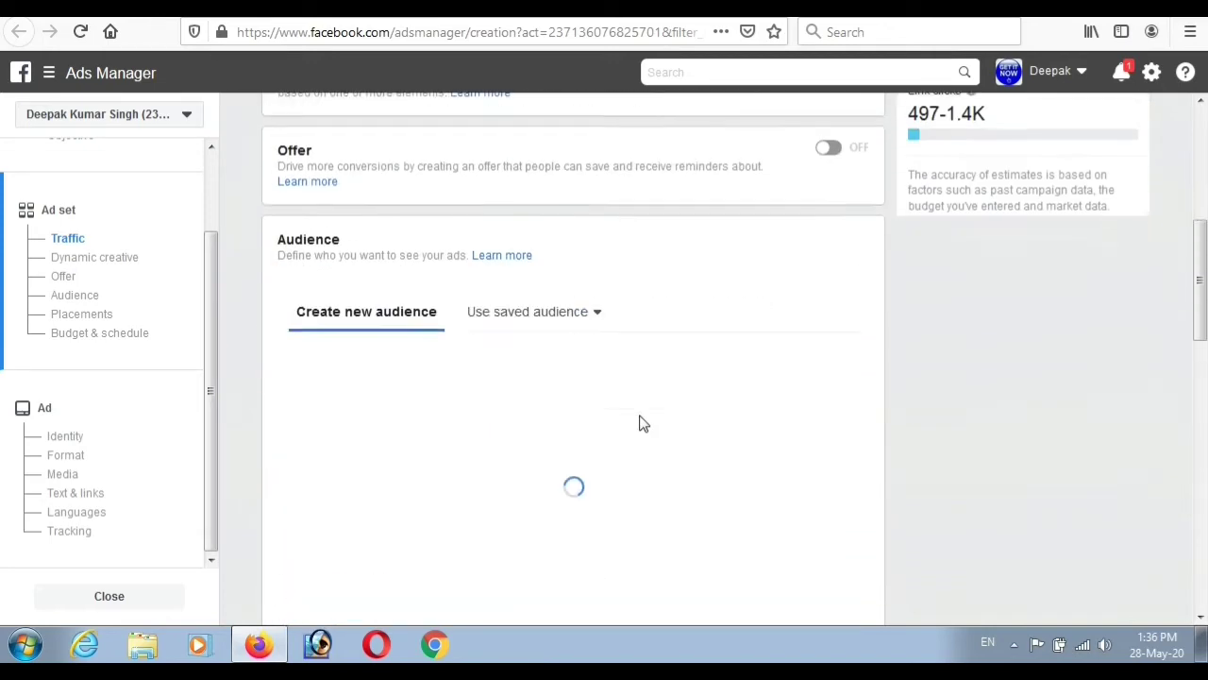
{"action": "scroll", "coordinate": [642, 422], "scroll_direction": "up", "scroll_amount": 3}
{"action": "scroll", "coordinate": [639, 421], "scroll_direction": "down", "scroll_amount": 3}
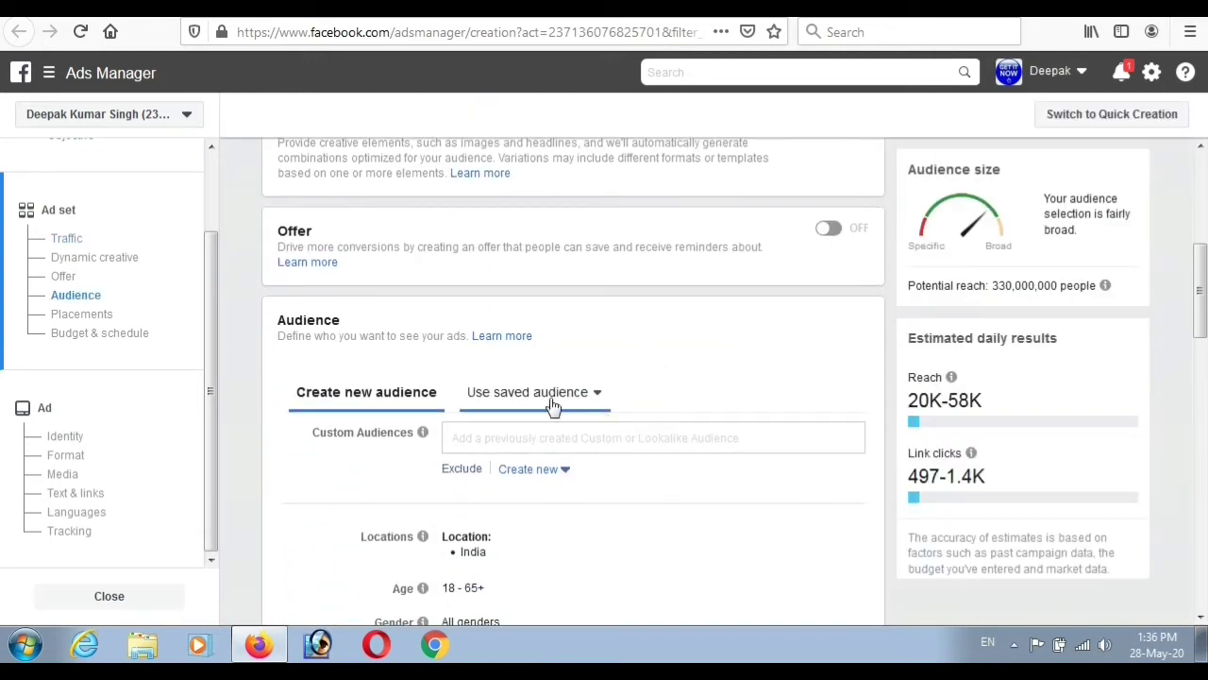
{"action": "scroll", "coordinate": [378, 303], "scroll_direction": "up", "scroll_amount": 6}
{"action": "scroll", "coordinate": [371, 300], "scroll_direction": "up", "scroll_amount": 2}
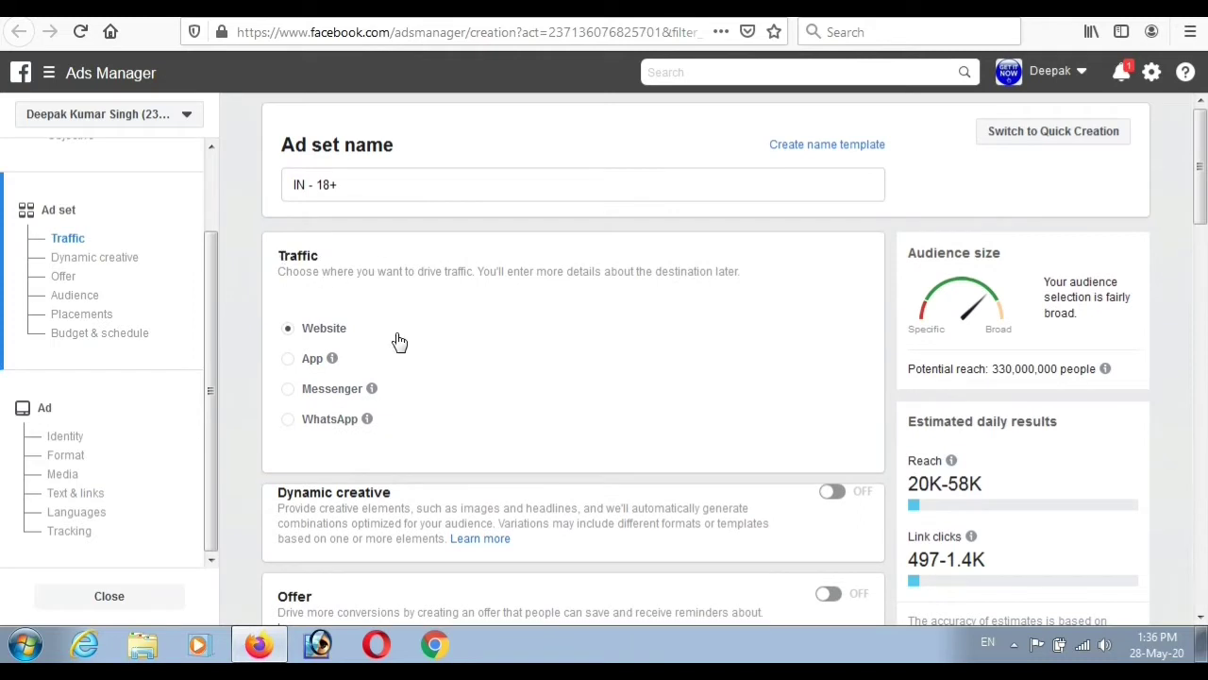
{"action": "scroll", "coordinate": [377, 340], "scroll_direction": "down", "scroll_amount": 2}
{"action": "scroll", "coordinate": [340, 496], "scroll_direction": "down", "scroll_amount": 2}
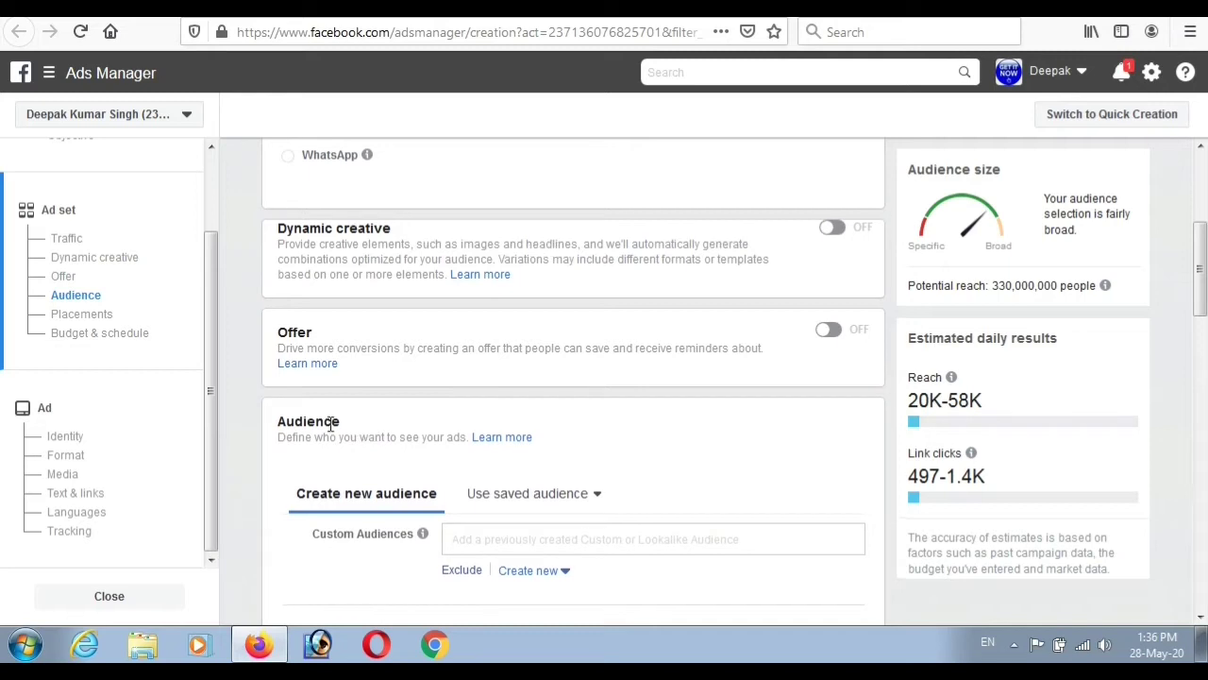
{"action": "scroll", "coordinate": [349, 387], "scroll_direction": "down", "scroll_amount": 2}
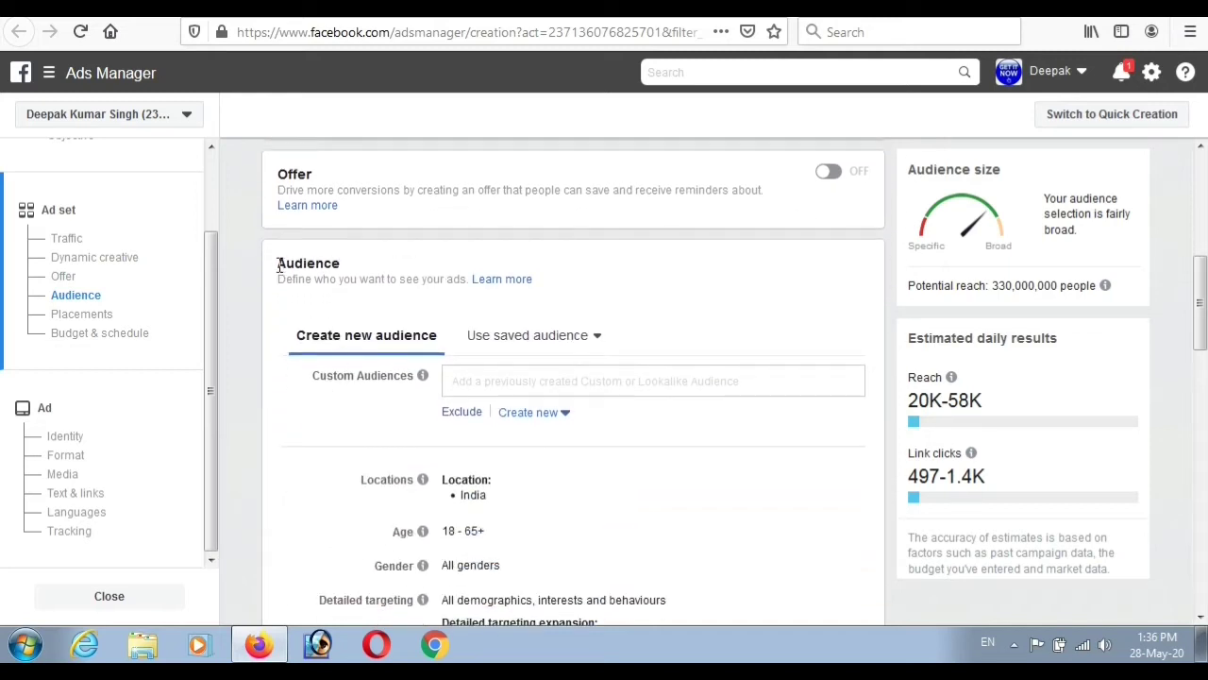
{"action": "left_click_drag", "start_coordinate": [279, 266], "coordinate": [339, 271]}
{"action": "left_click", "coordinate": [392, 270]}
Step: Open the audience's detailed targeting for editing, browse its categories and expand Behaviours
{"action": "scroll", "coordinate": [391, 273], "scroll_direction": "down", "scroll_amount": 1}
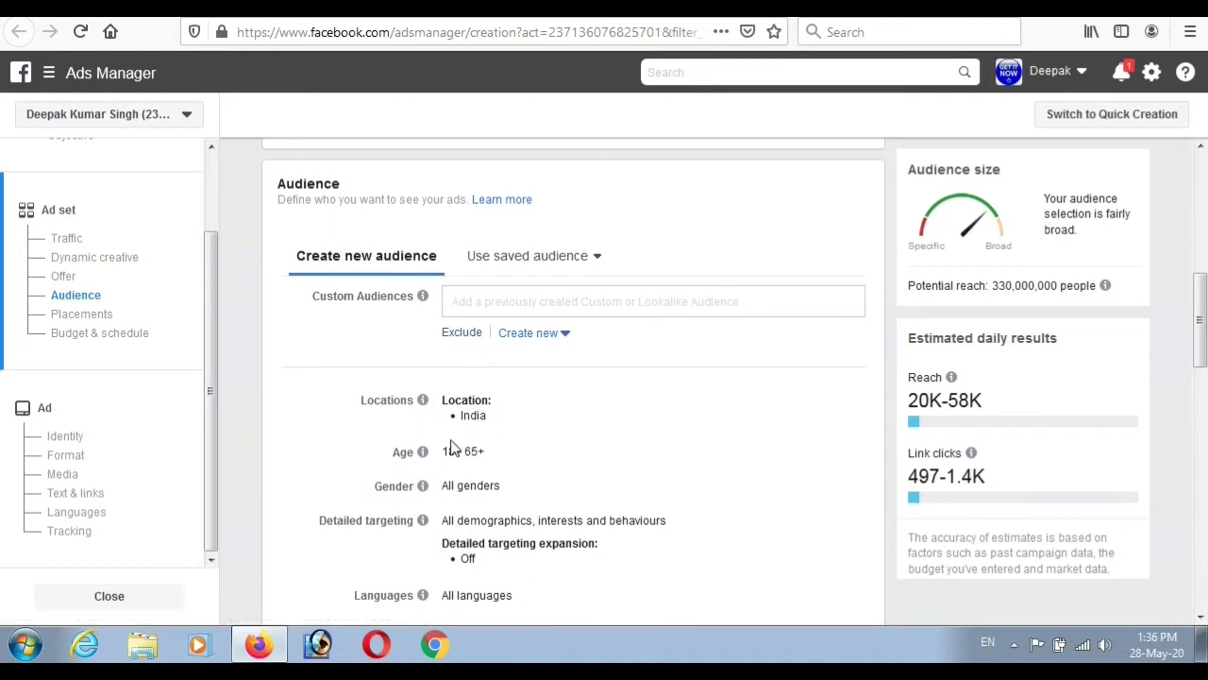
{"action": "scroll", "coordinate": [378, 536], "scroll_direction": "down", "scroll_amount": 1}
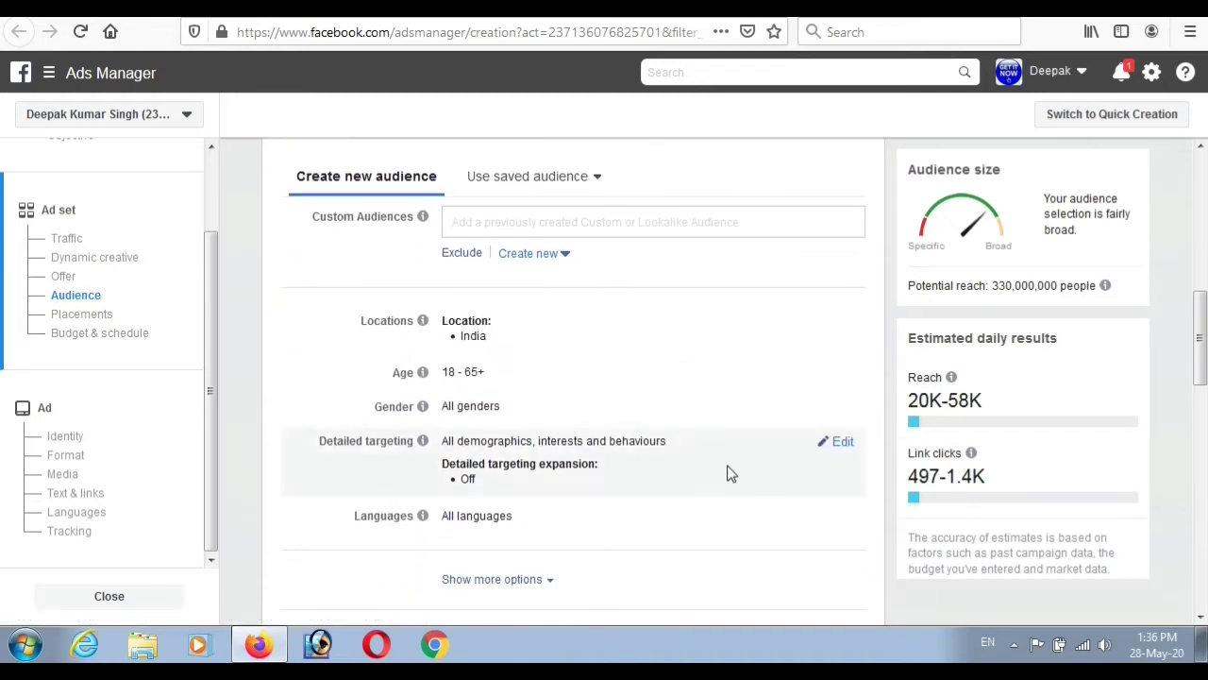
{"action": "left_click", "coordinate": [844, 448]}
{"action": "scroll", "coordinate": [814, 415], "scroll_direction": "down", "scroll_amount": 1}
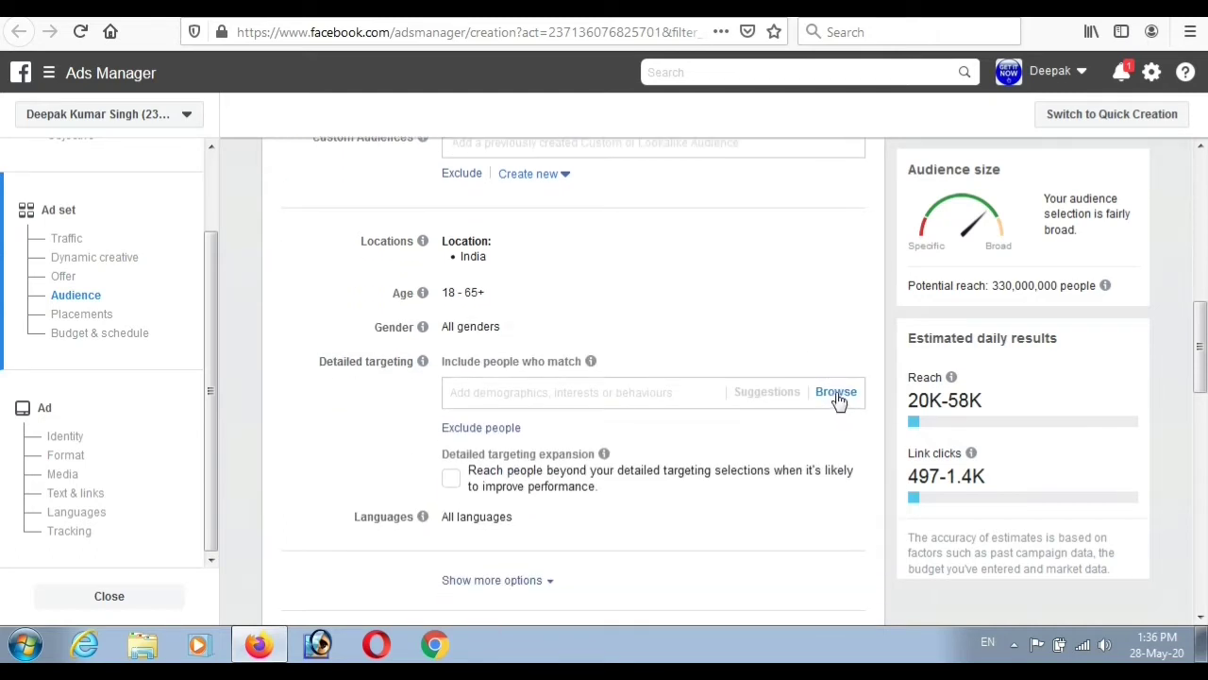
{"action": "left_click", "coordinate": [837, 395]}
{"action": "scroll", "coordinate": [723, 327], "scroll_direction": "down", "scroll_amount": 2}
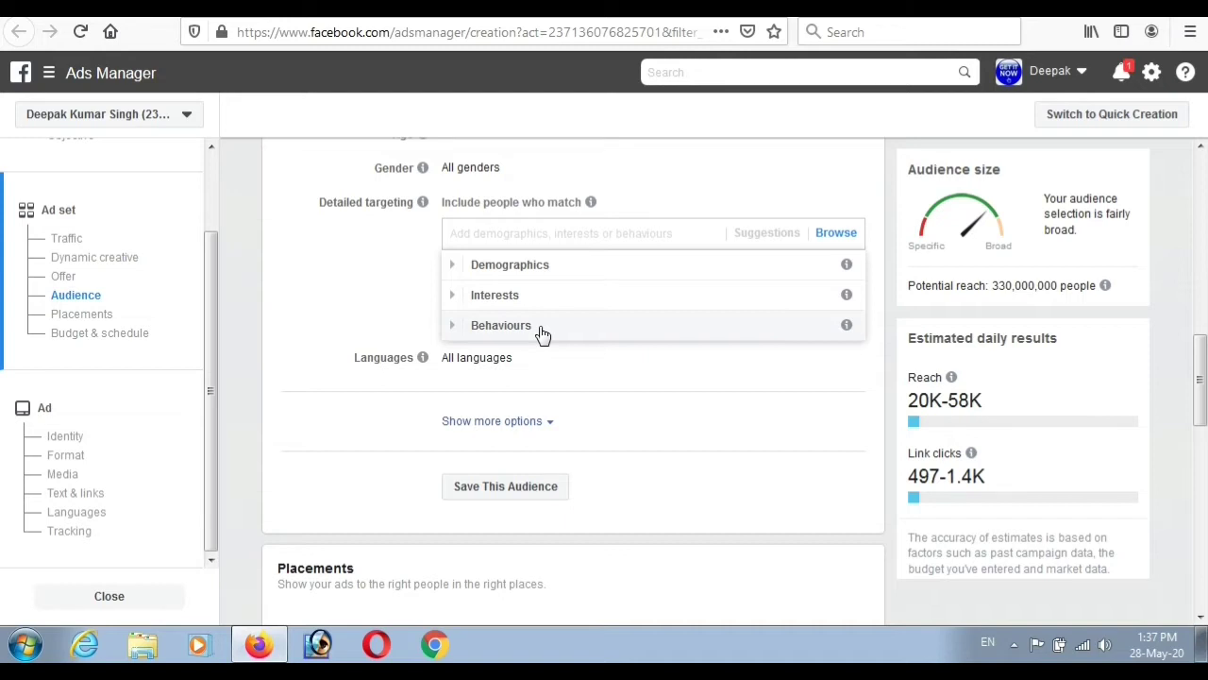
{"action": "left_click", "coordinate": [596, 332]}
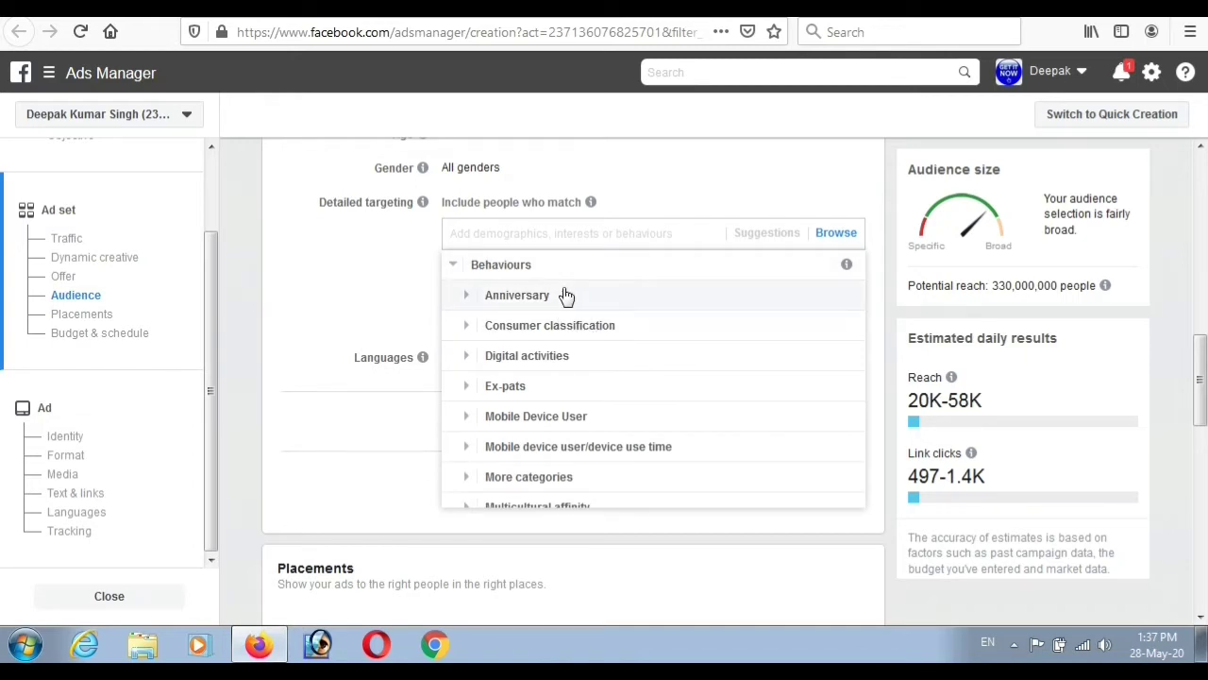
Step: Look through the Behaviours subcategories from Anniversary to Travel, including the options inside Travel
{"action": "scroll", "coordinate": [566, 296], "scroll_direction": "down", "scroll_amount": 6}
{"action": "scroll", "coordinate": [567, 311], "scroll_direction": "up", "scroll_amount": 3}
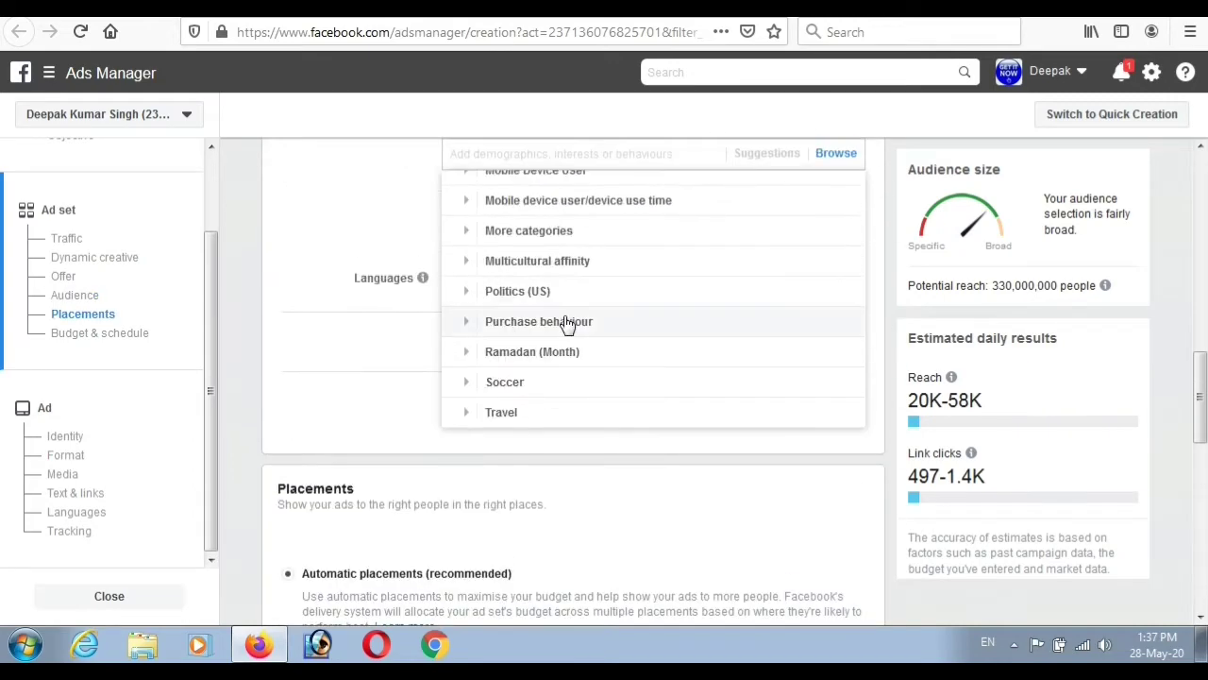
{"action": "scroll", "coordinate": [564, 331], "scroll_direction": "up", "scroll_amount": 7}
{"action": "scroll", "coordinate": [563, 335], "scroll_direction": "down", "scroll_amount": 3}
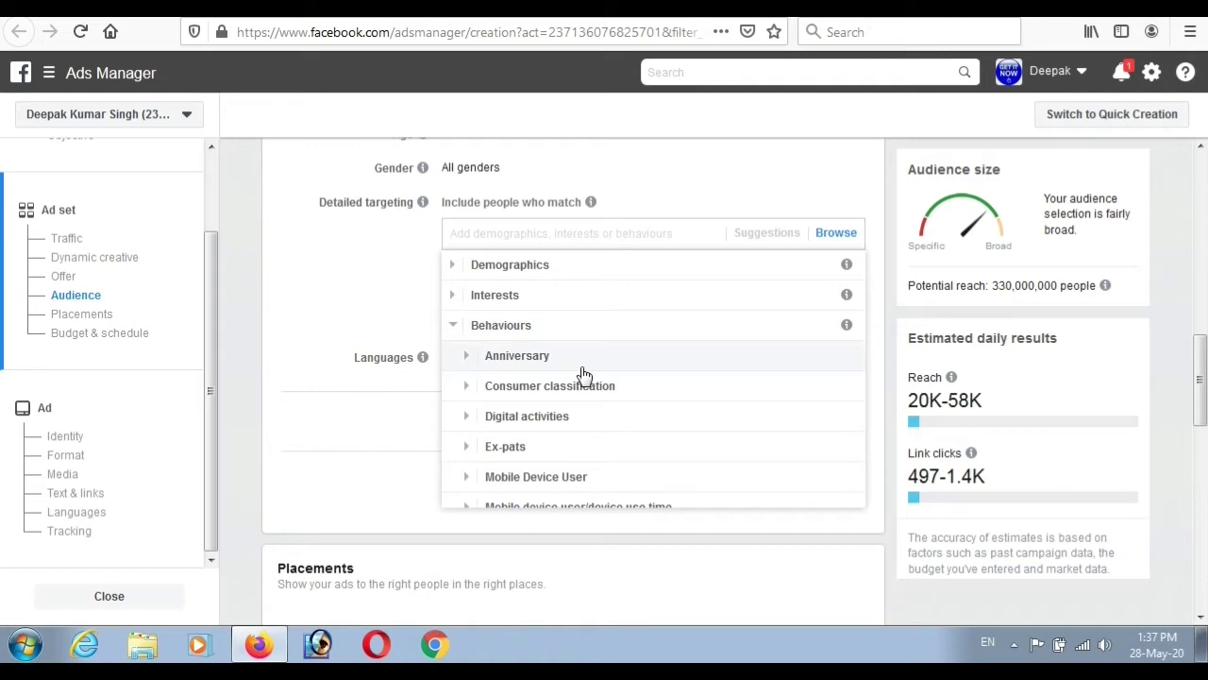
{"action": "left_click", "coordinate": [458, 331]}
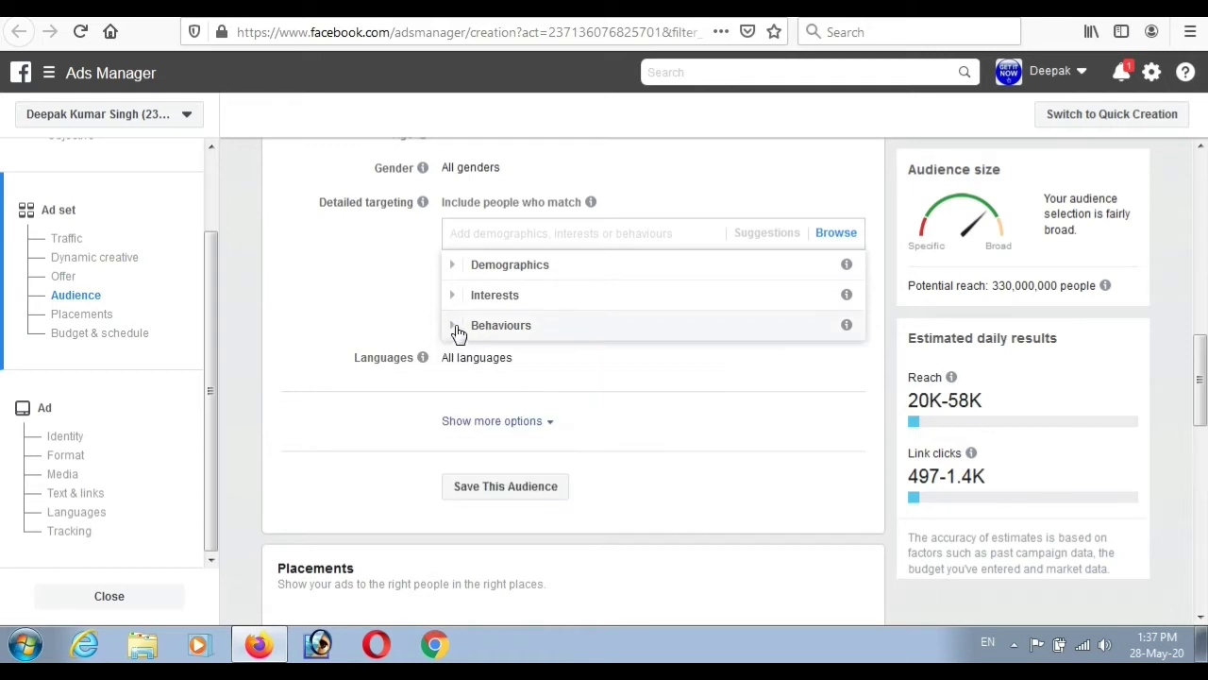
{"action": "left_click", "coordinate": [458, 333]}
{"action": "scroll", "coordinate": [459, 335], "scroll_direction": "down", "scroll_amount": 1}
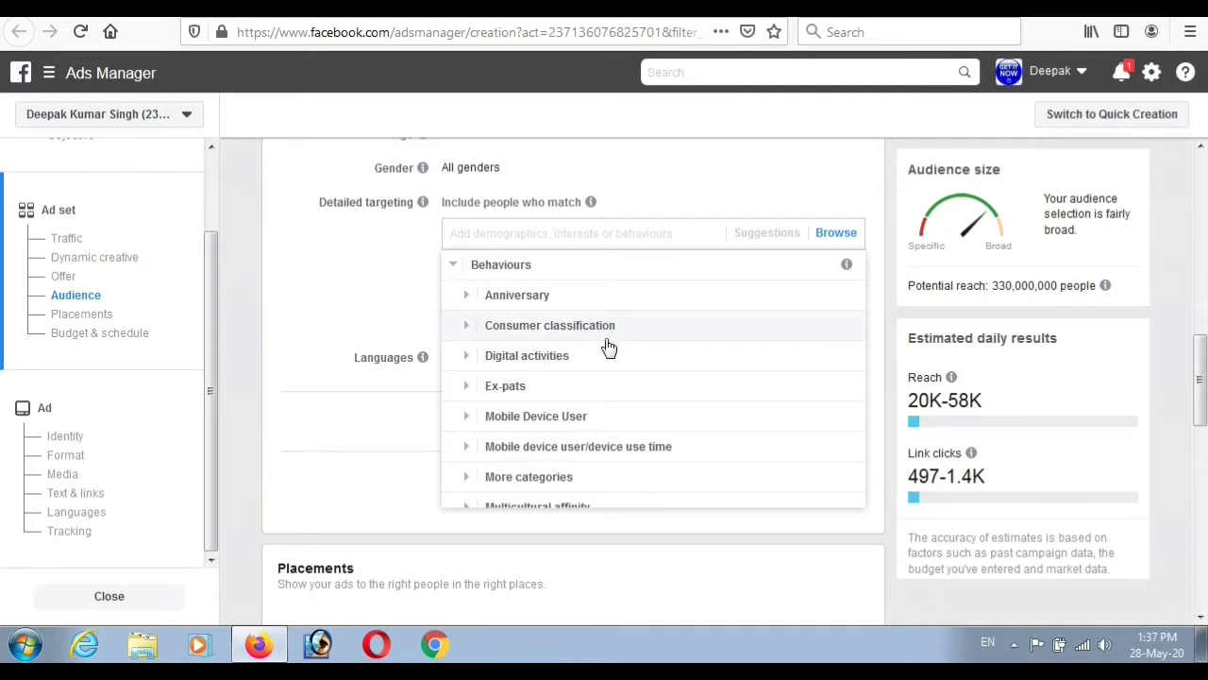
{"action": "scroll", "coordinate": [577, 404], "scroll_direction": "down", "scroll_amount": 2}
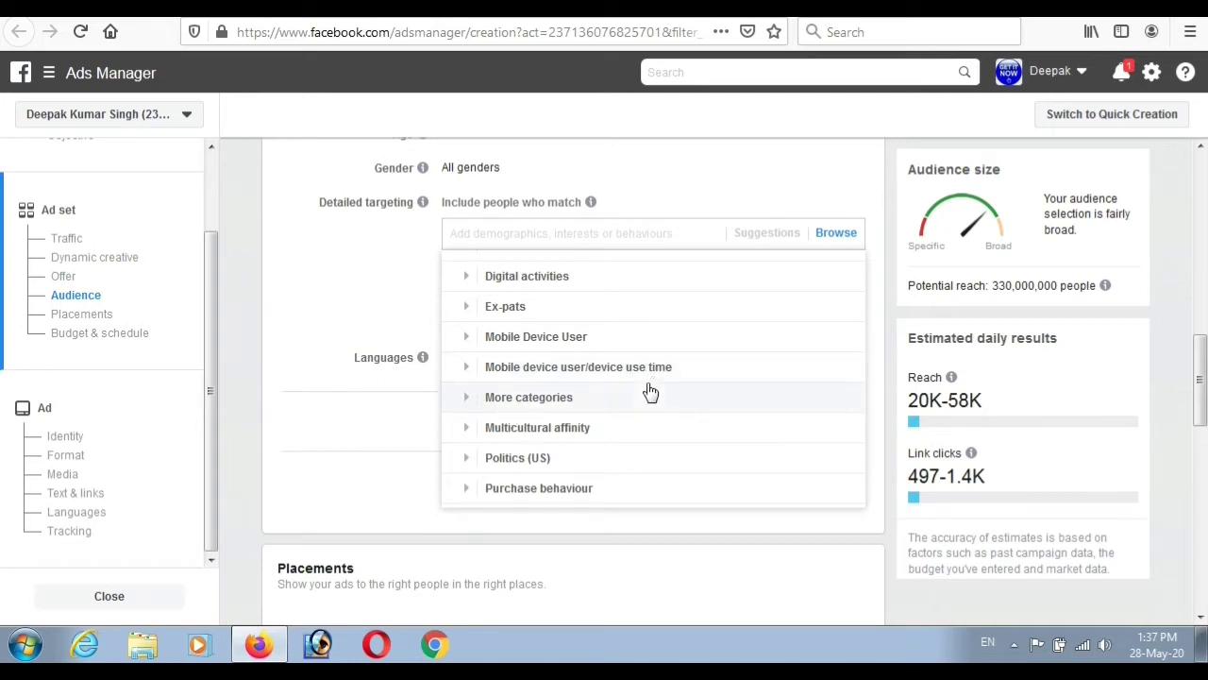
{"action": "scroll", "coordinate": [531, 427], "scroll_direction": "down", "scroll_amount": 2}
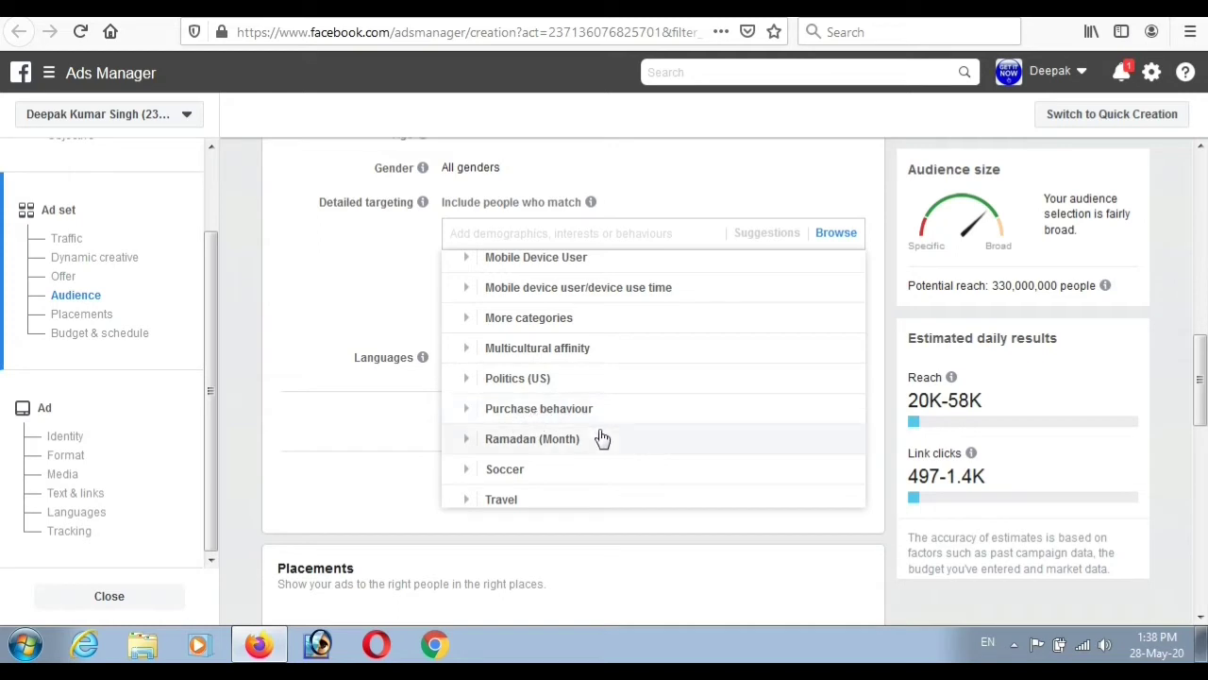
{"action": "left_click", "coordinate": [566, 501]}
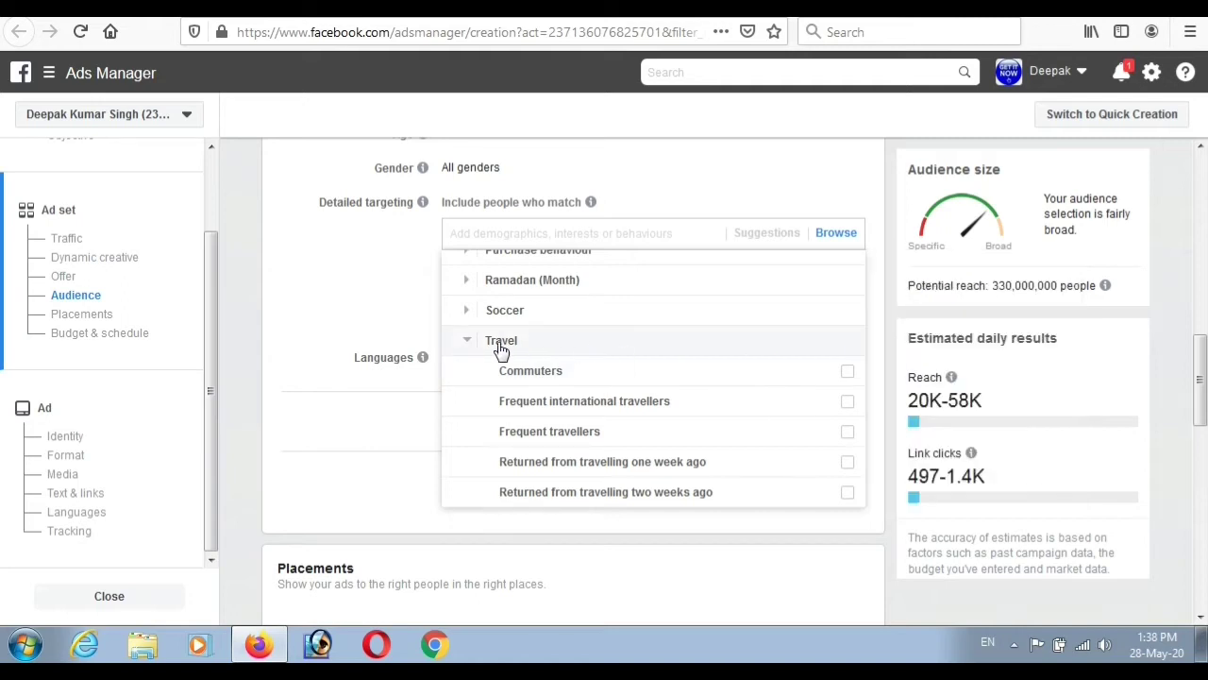
{"action": "left_click", "coordinate": [465, 341]}
Step: Examine the size and description of the Anniversary (within 61-90 days) behaviour, then collapse its group
{"action": "scroll", "coordinate": [469, 348], "scroll_direction": "up", "scroll_amount": 5}
{"action": "scroll", "coordinate": [471, 351], "scroll_direction": "up", "scroll_amount": 1}
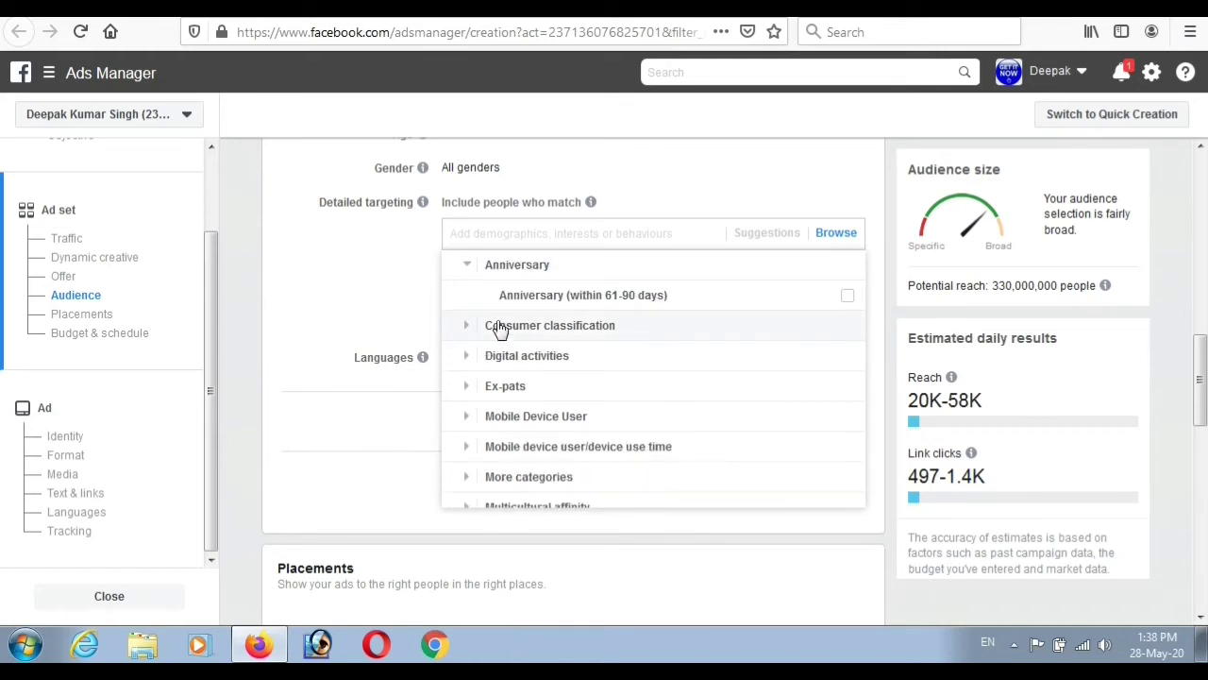
{"action": "mouse_move", "coordinate": [529, 301]}
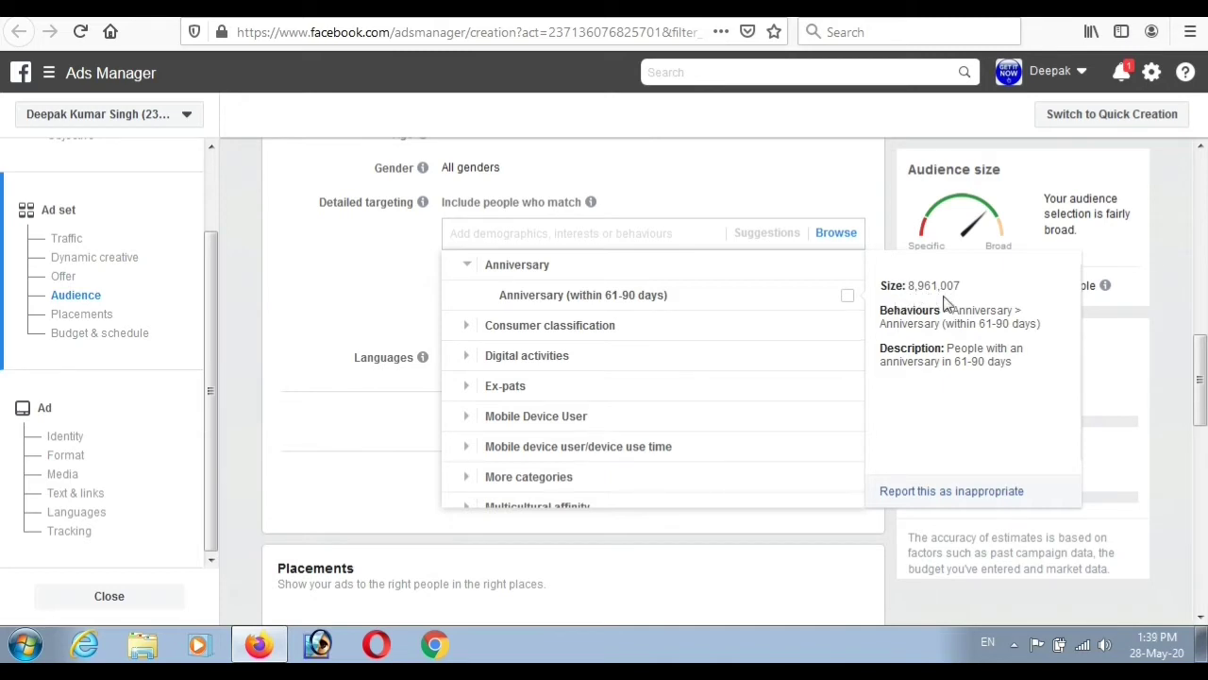
{"action": "left_click", "coordinate": [468, 267]}
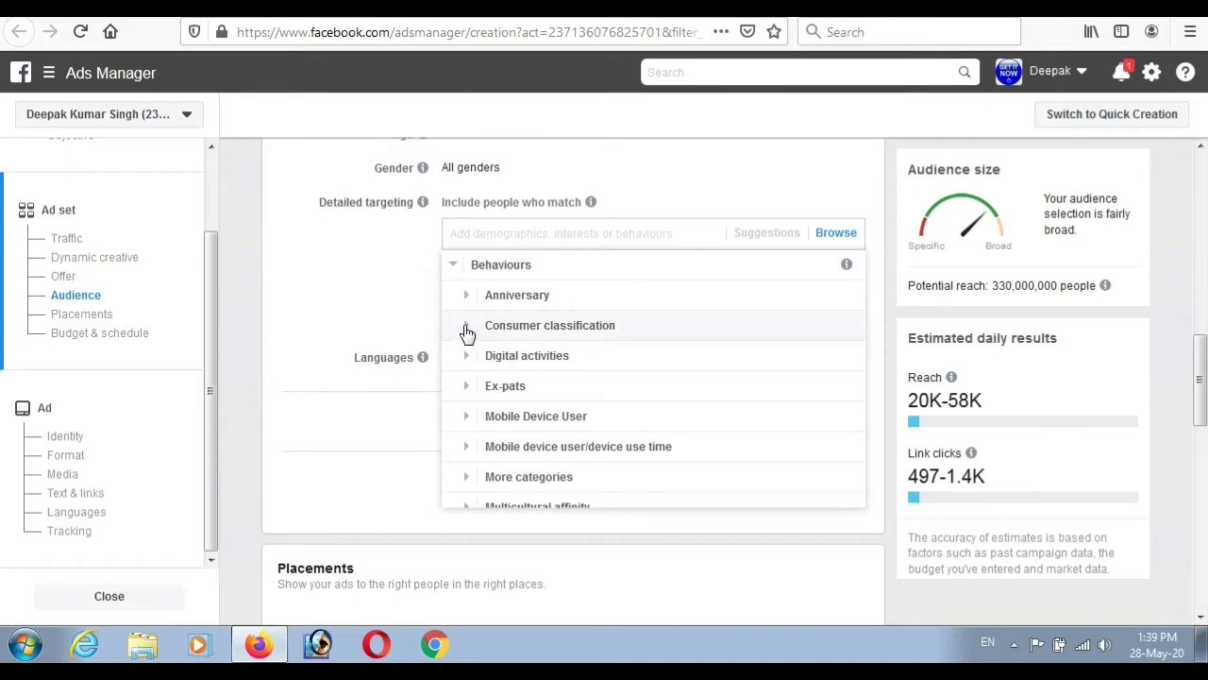
Step: Examine the India options under Consumer classification for people preferring high-value and mid- and high-value goods
{"action": "left_click", "coordinate": [467, 329]}
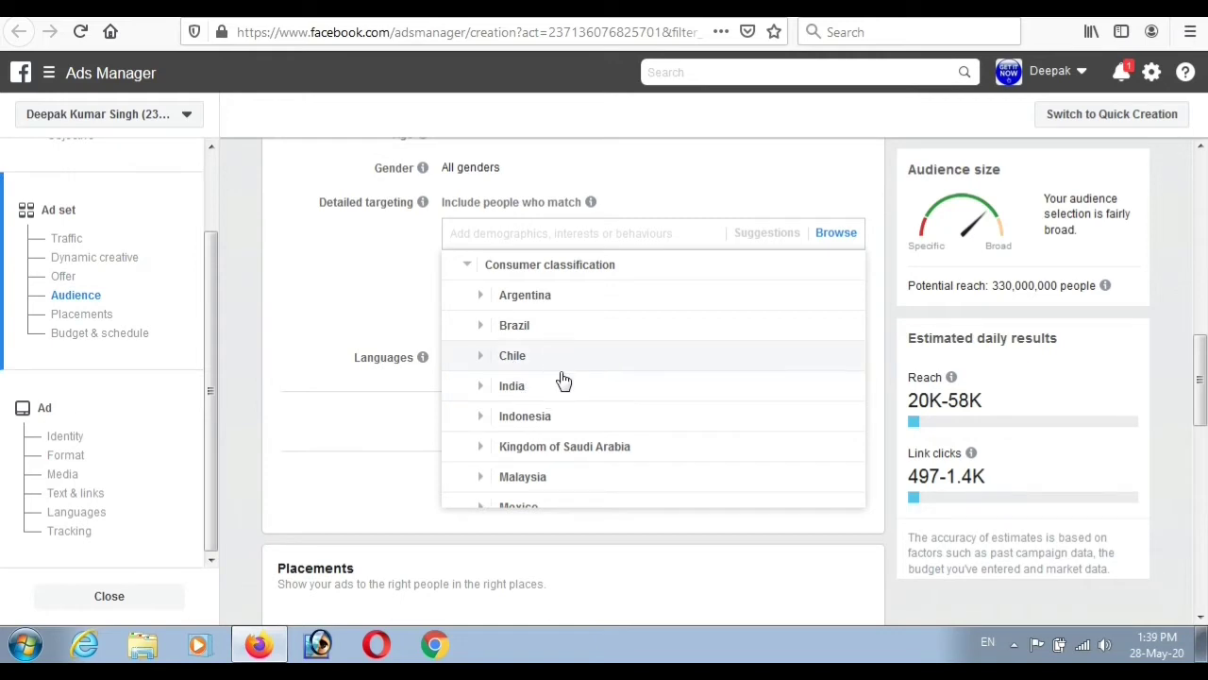
{"action": "left_click", "coordinate": [482, 389]}
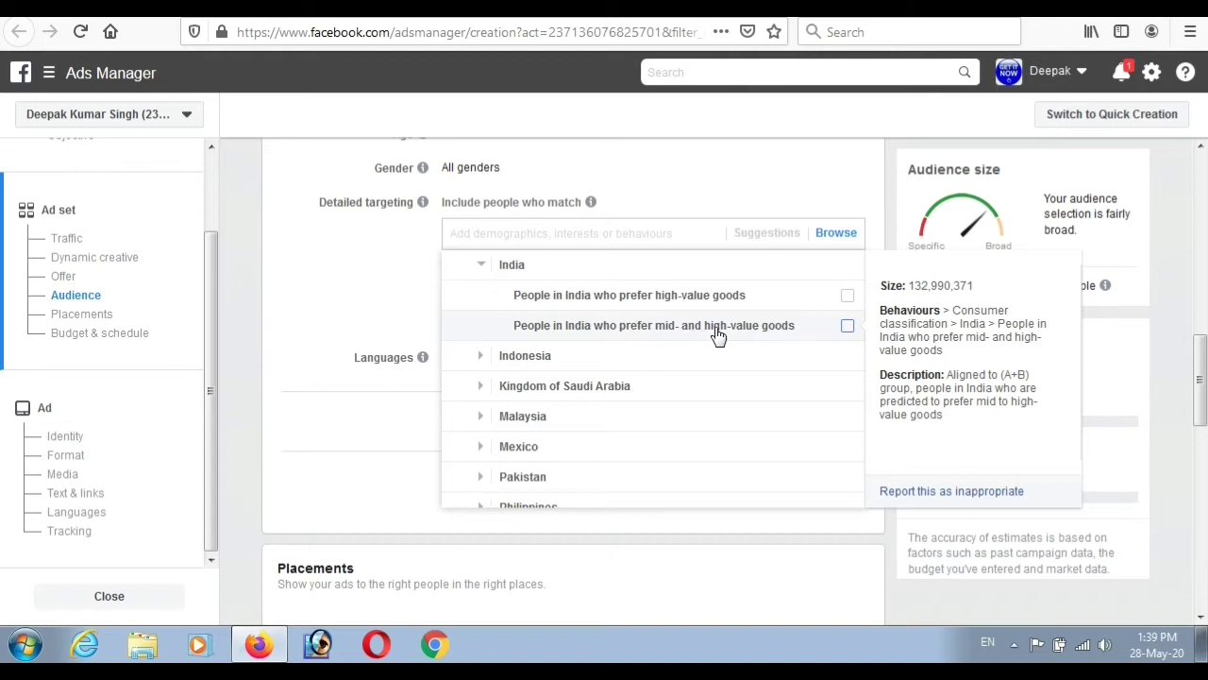
{"action": "left_click", "coordinate": [484, 266]}
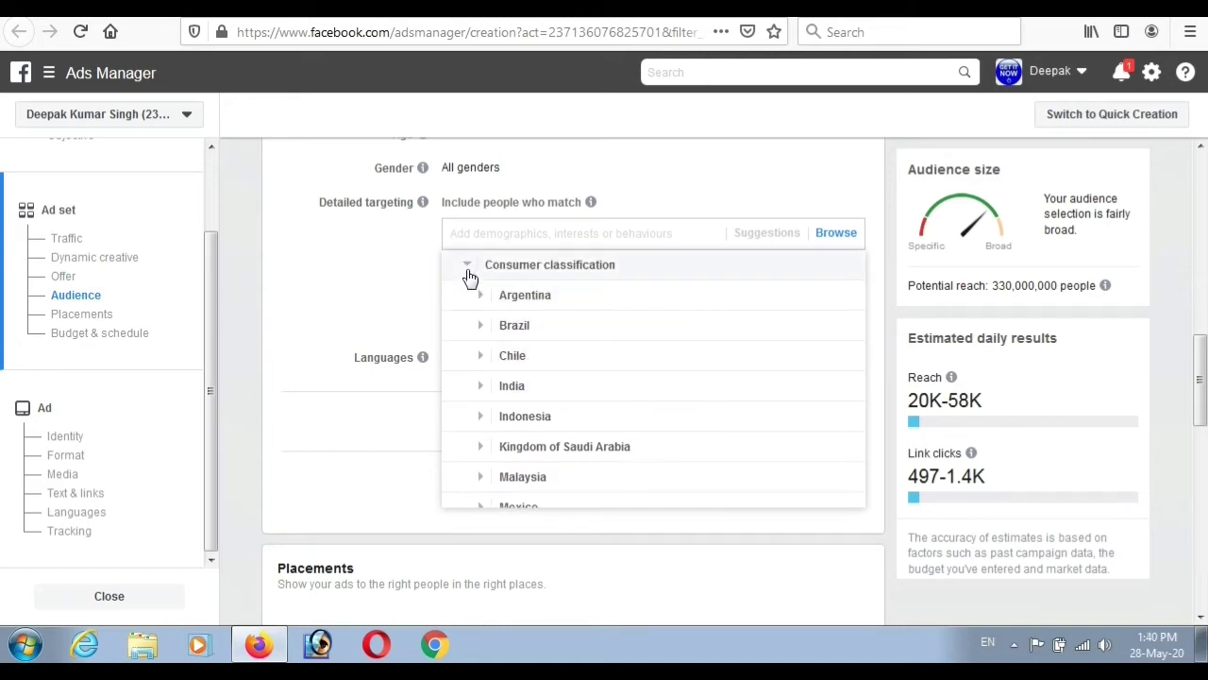
{"action": "left_click", "coordinate": [467, 270]}
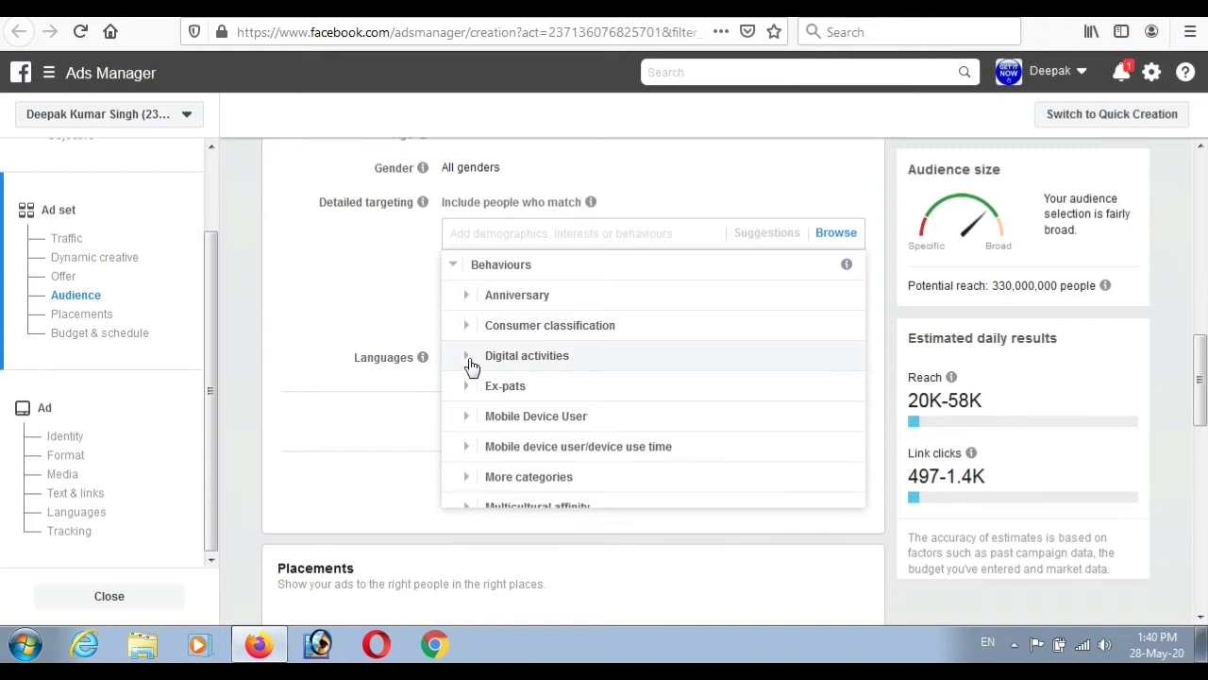
Step: Expand Digital activities and examine its options, including early technology adopters, Facebook Payments users and access from older devices and OS
{"action": "left_click", "coordinate": [471, 363]}
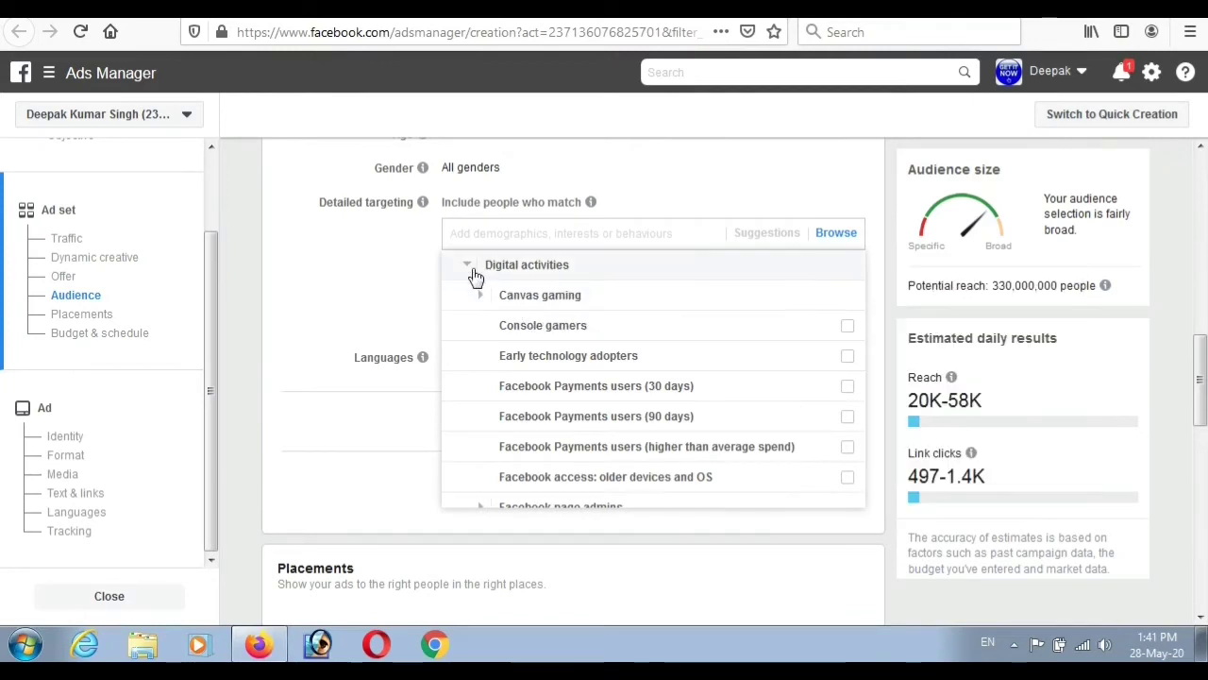
{"action": "scroll", "coordinate": [472, 278], "scroll_direction": "up", "scroll_amount": 2}
{"action": "scroll", "coordinate": [471, 361], "scroll_direction": "down", "scroll_amount": 2}
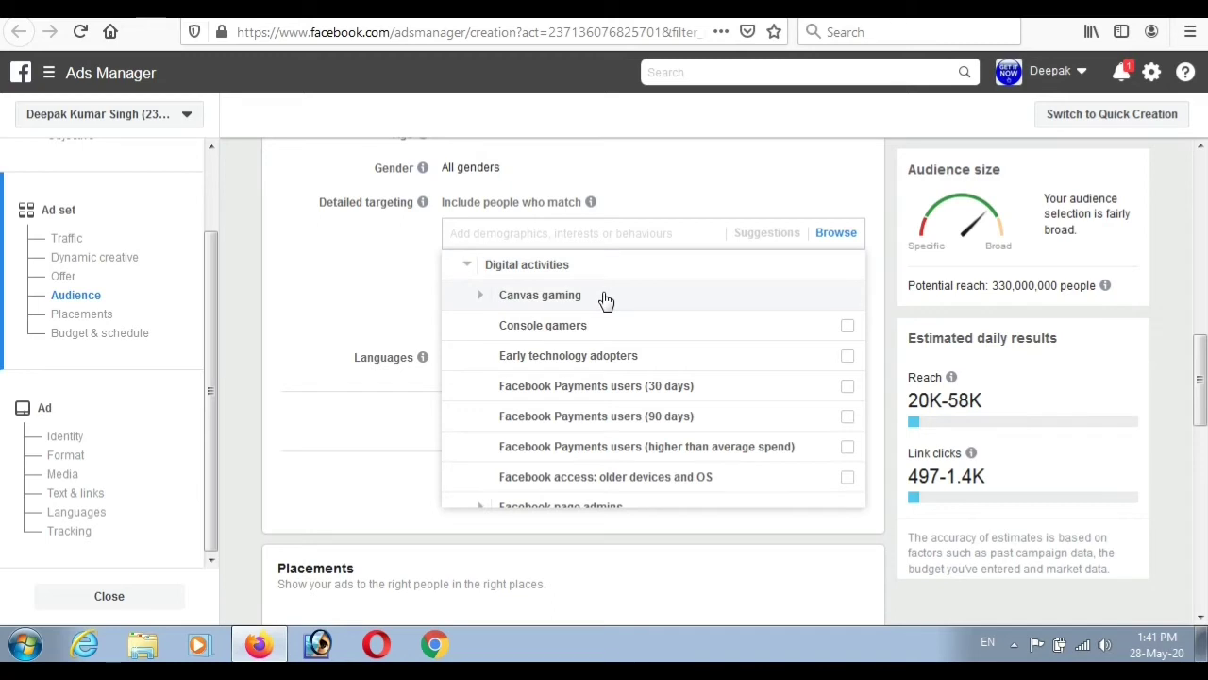
{"action": "scroll", "coordinate": [607, 299], "scroll_direction": "down", "scroll_amount": 2}
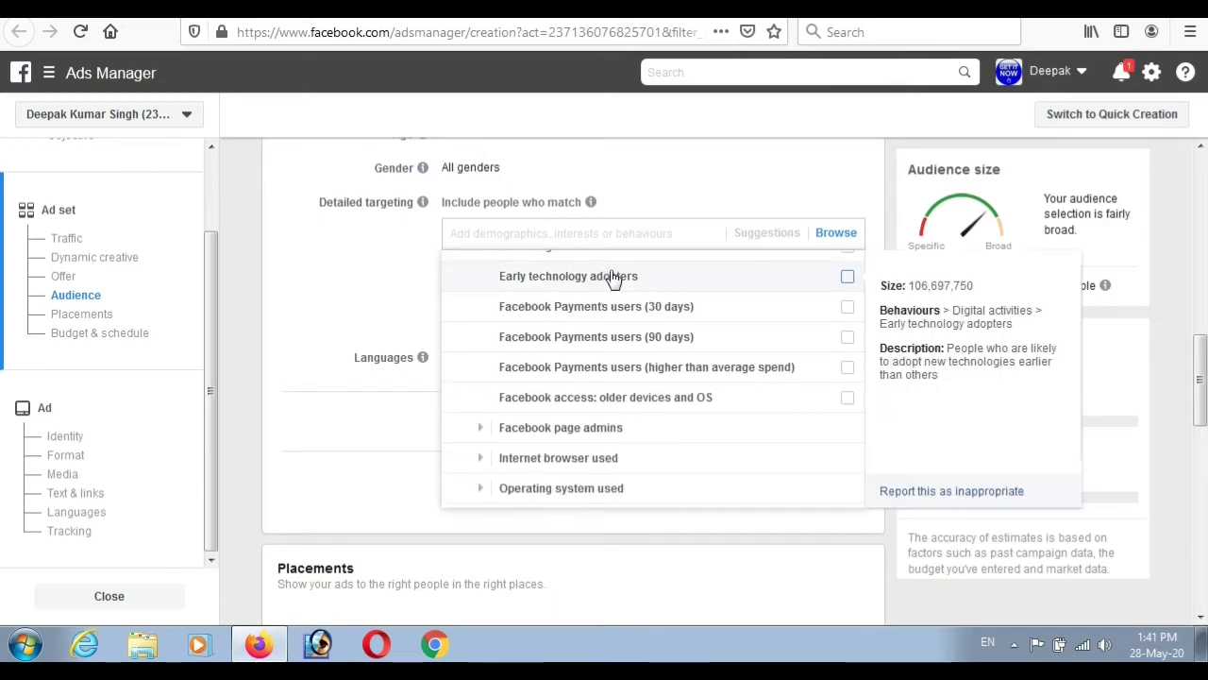
{"action": "scroll", "coordinate": [604, 289], "scroll_direction": "up", "scroll_amount": 1}
{"action": "scroll", "coordinate": [604, 289], "scroll_direction": "up", "scroll_amount": 1}
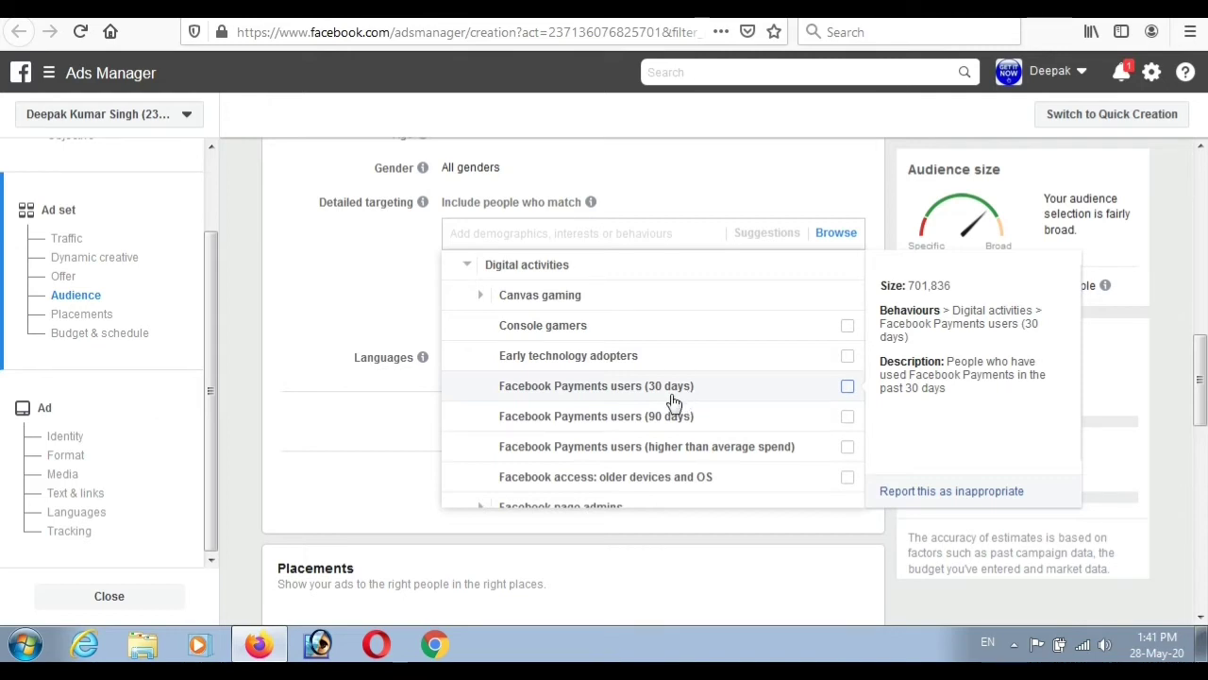
{"action": "scroll", "coordinate": [674, 403], "scroll_direction": "down", "scroll_amount": 2}
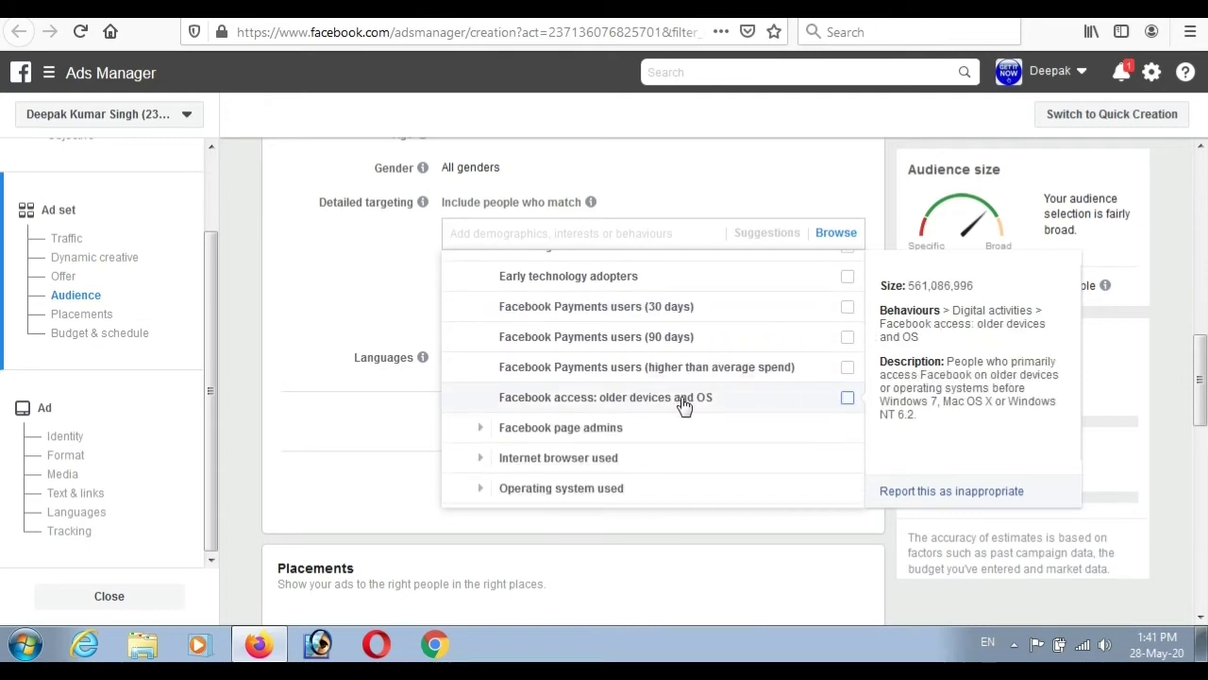
{"action": "scroll", "coordinate": [678, 387], "scroll_direction": "up", "scroll_amount": 1}
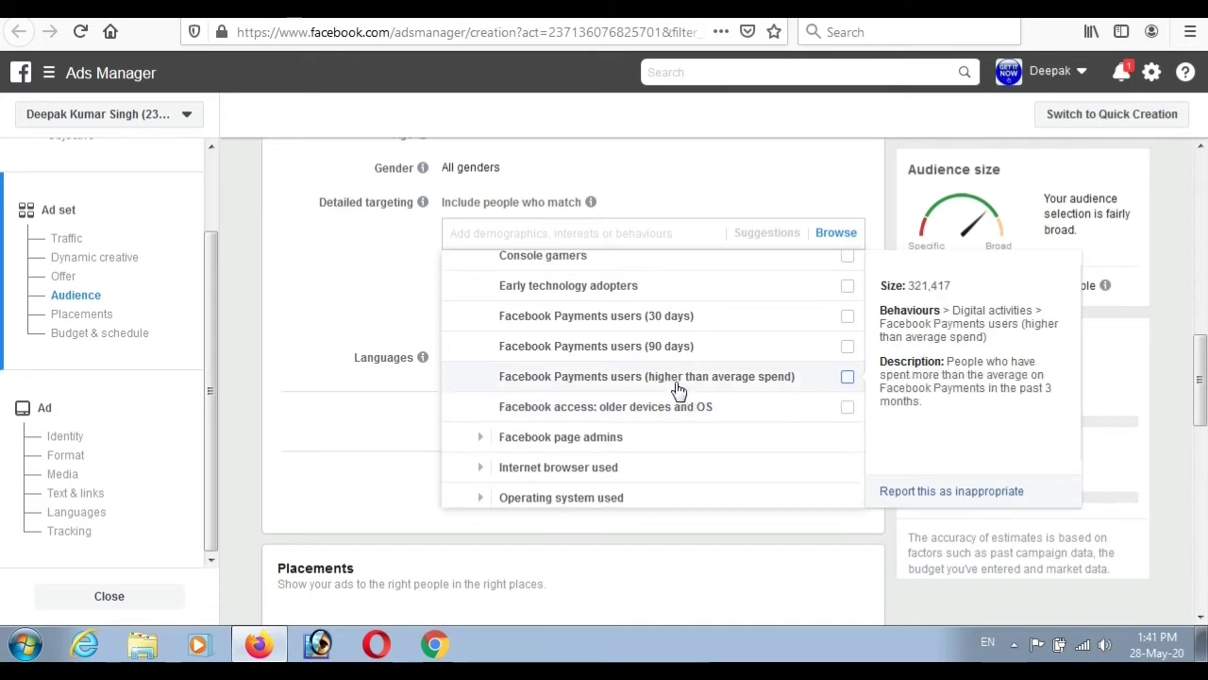
{"action": "scroll", "coordinate": [676, 389], "scroll_direction": "up", "scroll_amount": 3}
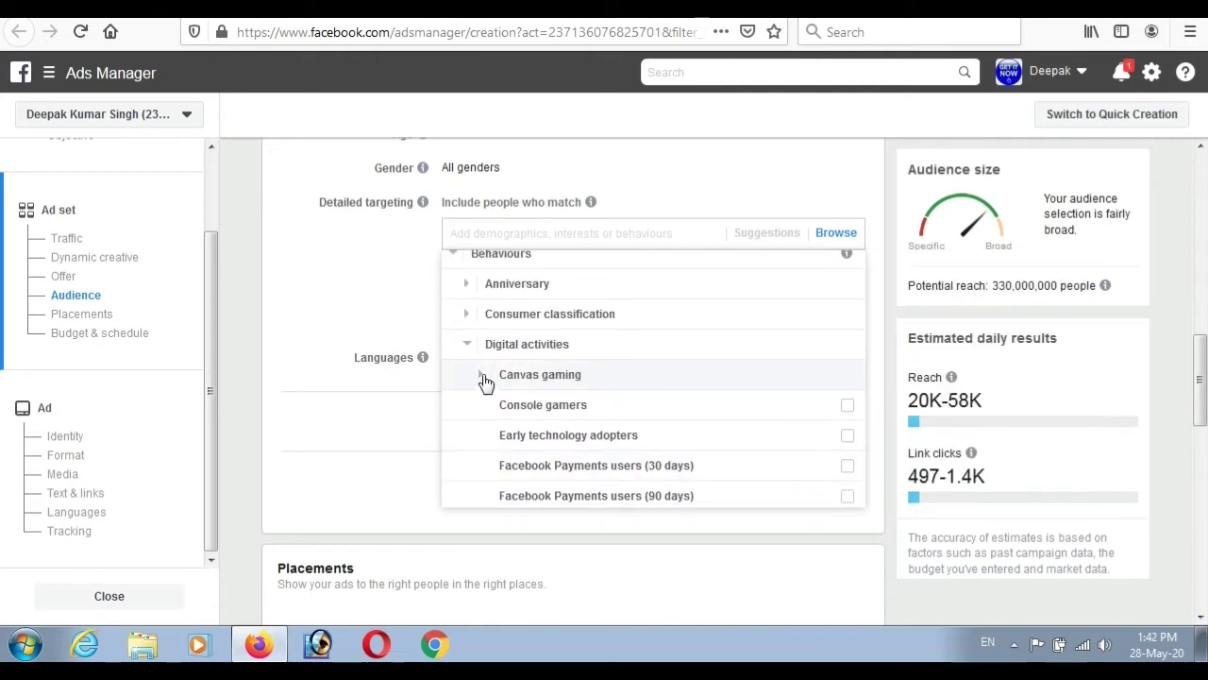
Step: Examine the Canvas gaming options by time since last played, then collapse Canvas gaming and Digital activities
{"action": "left_click", "coordinate": [482, 377]}
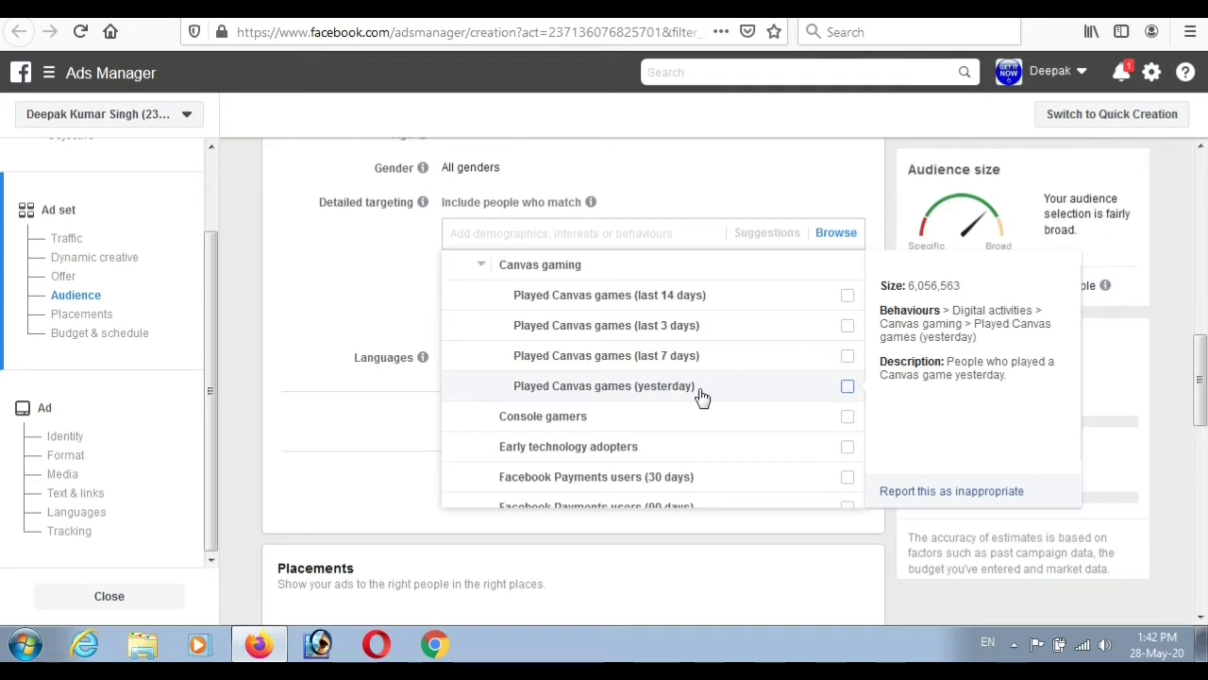
{"action": "left_click", "coordinate": [480, 267]}
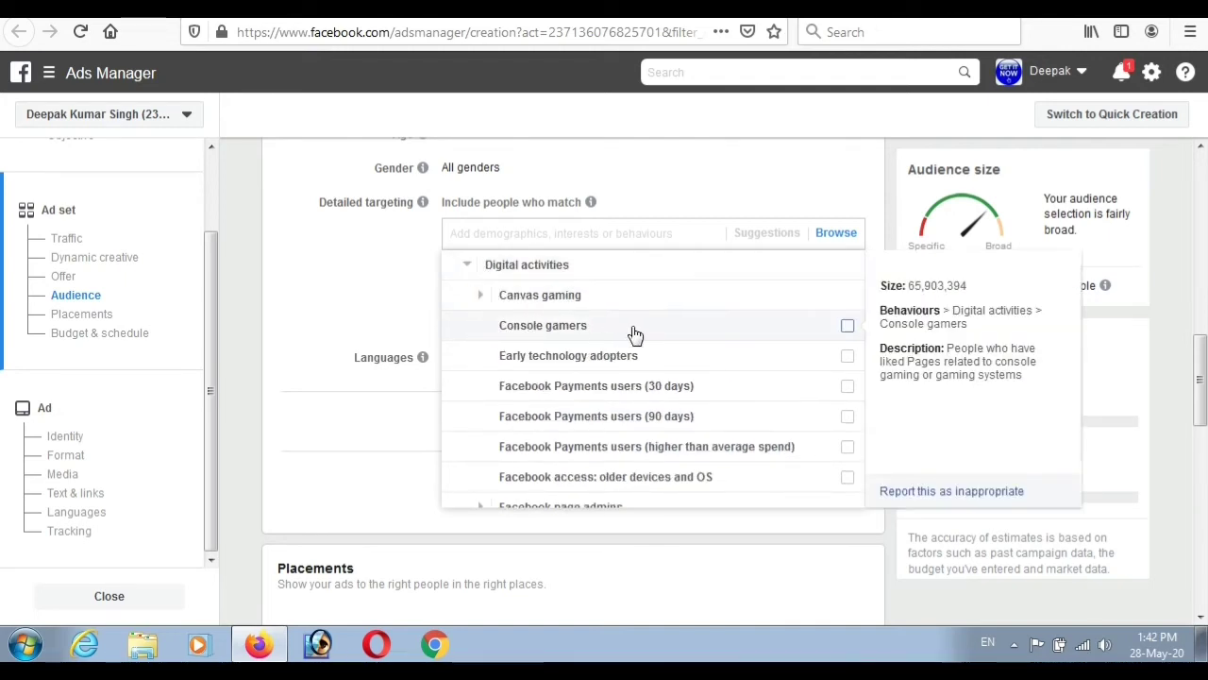
{"action": "left_click", "coordinate": [480, 300]}
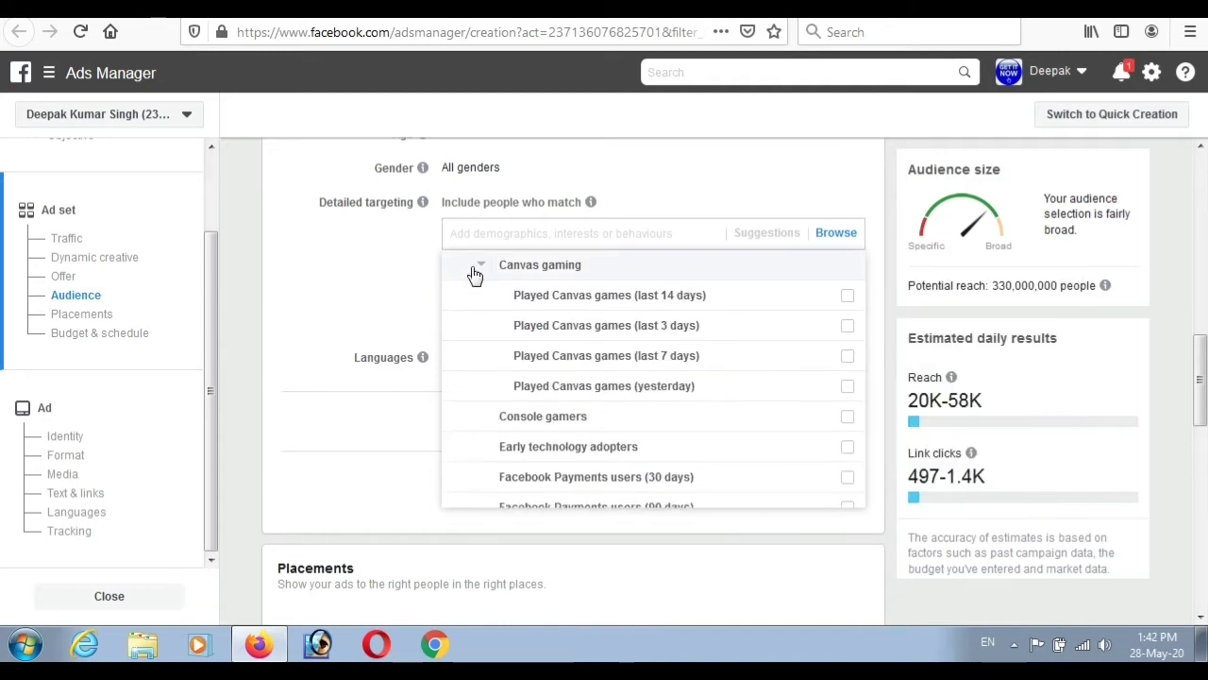
{"action": "left_click", "coordinate": [475, 273]}
{"action": "left_click", "coordinate": [472, 272]}
{"action": "scroll", "coordinate": [477, 312], "scroll_direction": "up", "scroll_amount": 1}
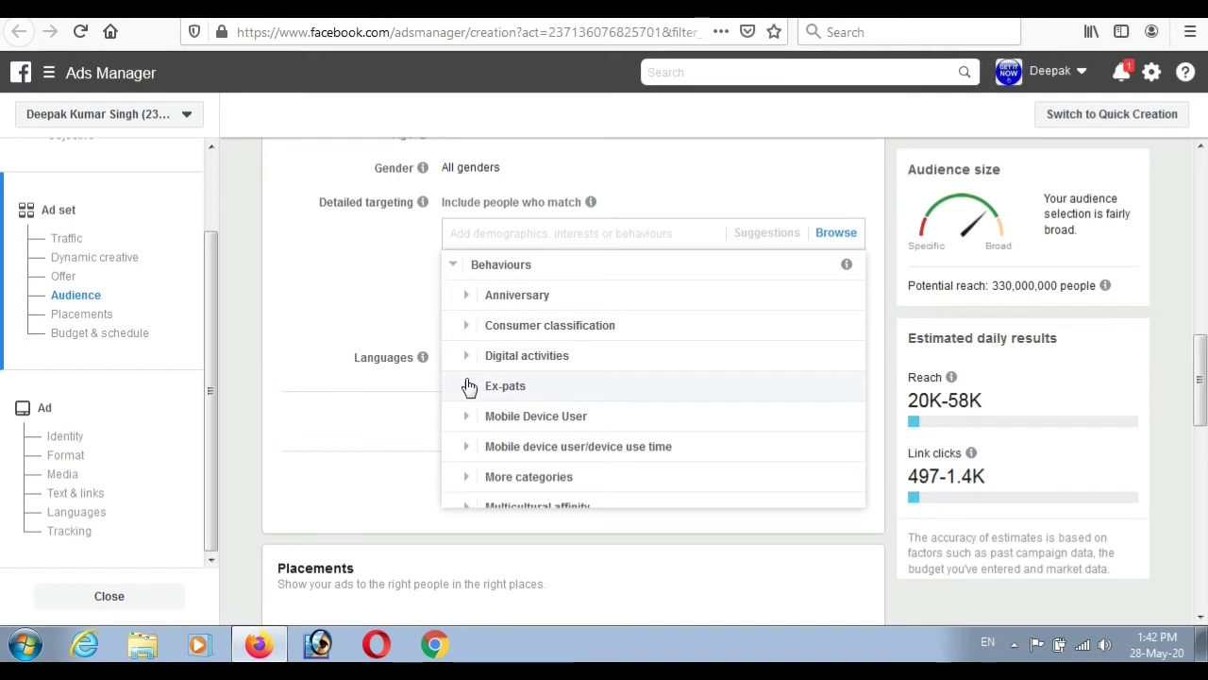
Step: Expand Ex-pats and examine its first options, from close friends of those who live abroad to the first countries lived in
{"action": "left_click", "coordinate": [467, 389]}
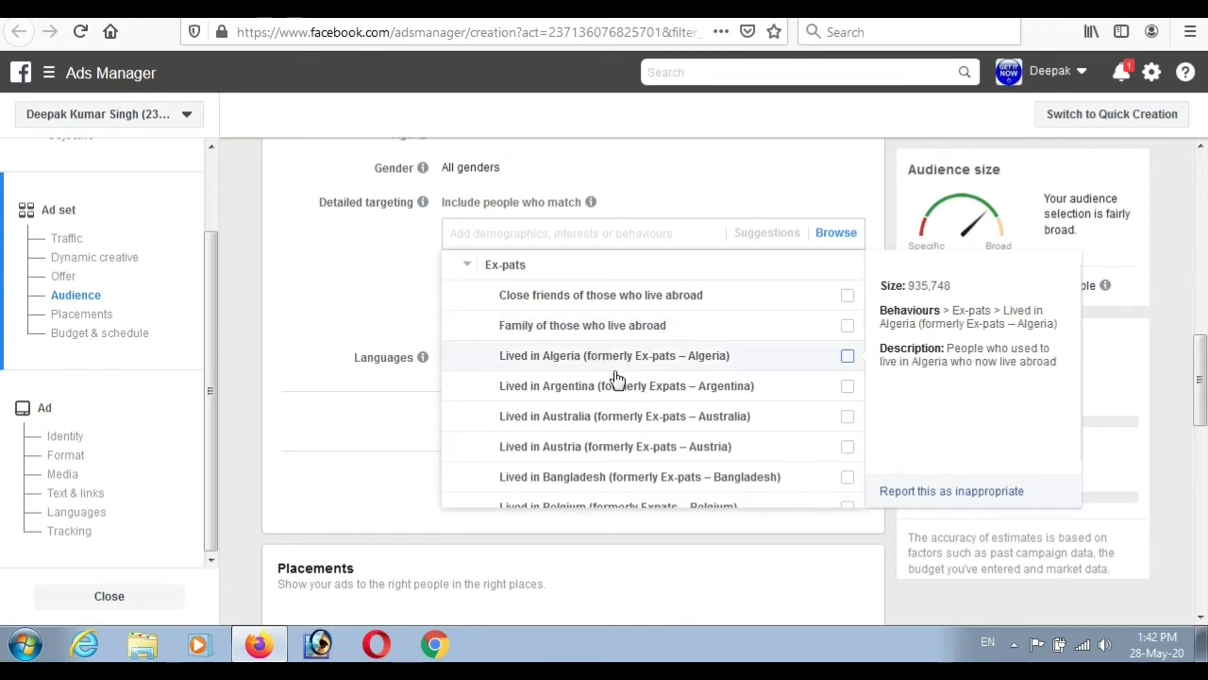
{"action": "scroll", "coordinate": [616, 379], "scroll_direction": "down", "scroll_amount": 3}
{"action": "scroll", "coordinate": [615, 379], "scroll_direction": "up", "scroll_amount": 2}
{"action": "scroll", "coordinate": [616, 380], "scroll_direction": "down", "scroll_amount": 2}
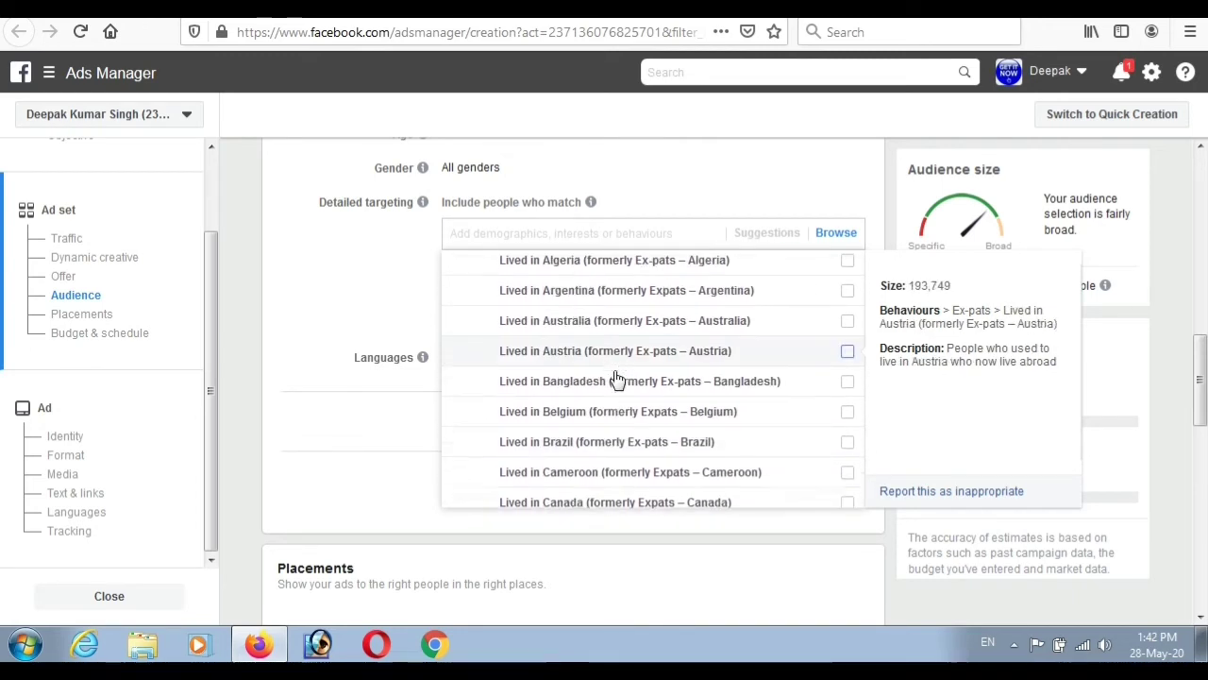
{"action": "scroll", "coordinate": [616, 380], "scroll_direction": "up", "scroll_amount": 4}
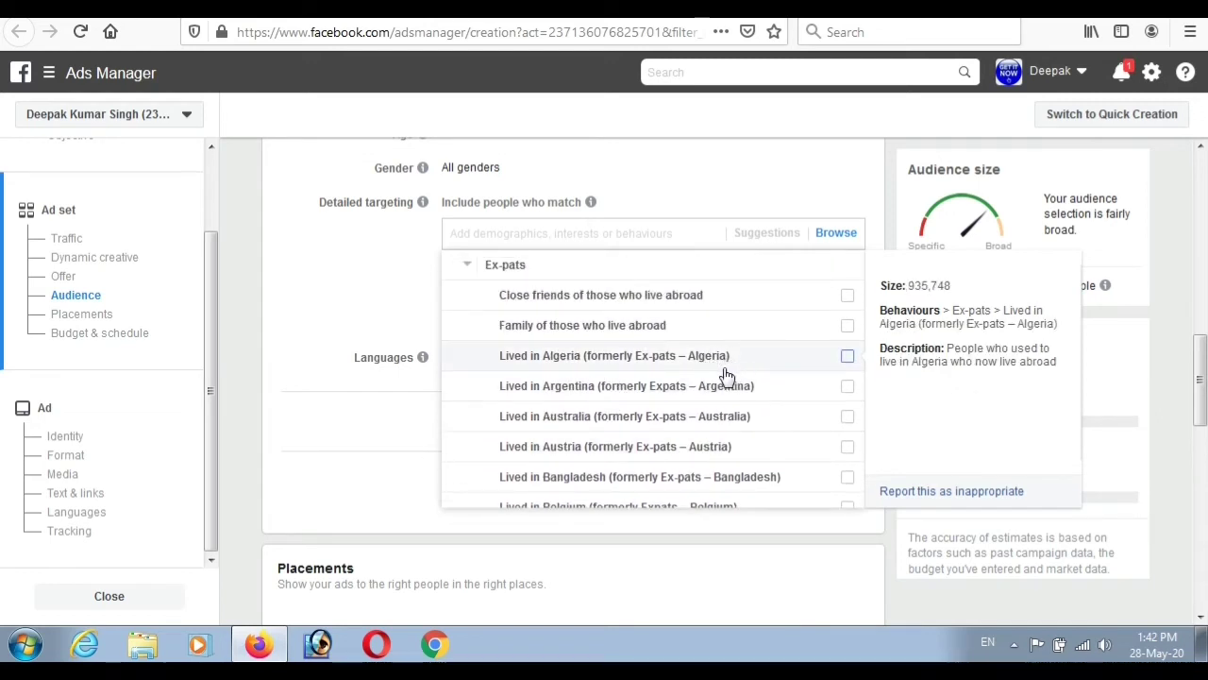
Step: Look through the whole Ex-pats country list down to Lives abroad, then collapse the Ex-pats group
{"action": "scroll", "coordinate": [728, 389], "scroll_direction": "down", "scroll_amount": 5}
{"action": "scroll", "coordinate": [689, 397], "scroll_direction": "down", "scroll_amount": 15}
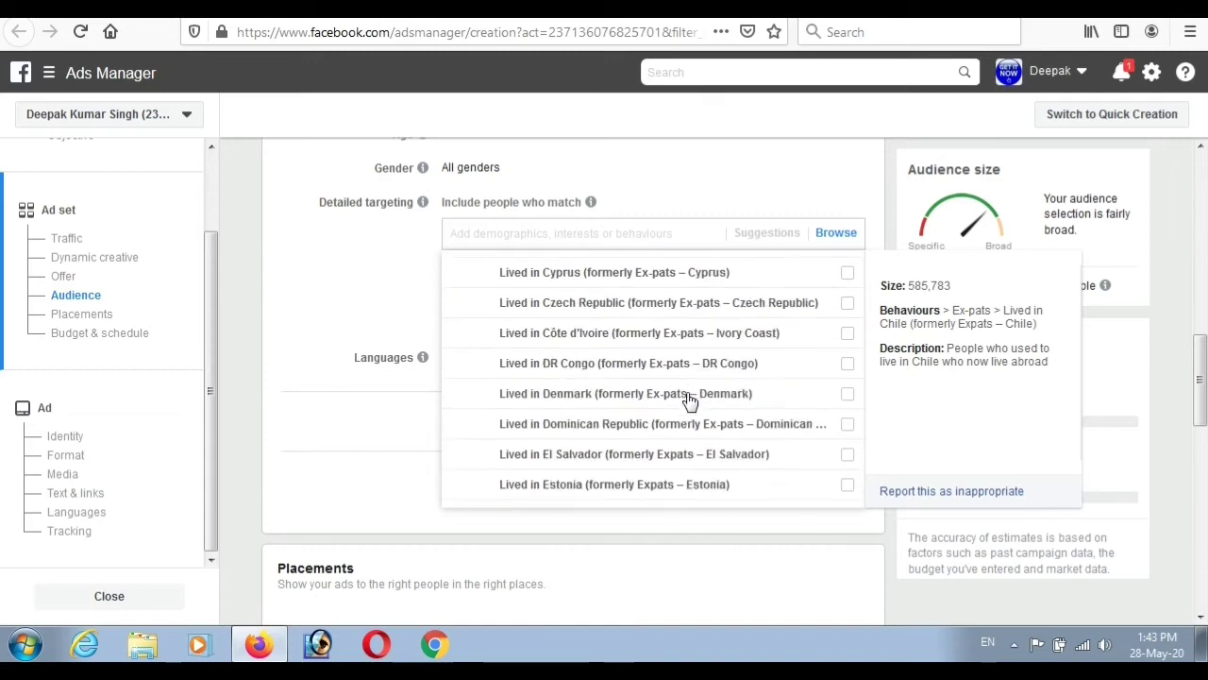
{"action": "scroll", "coordinate": [690, 399], "scroll_direction": "down", "scroll_amount": 12}
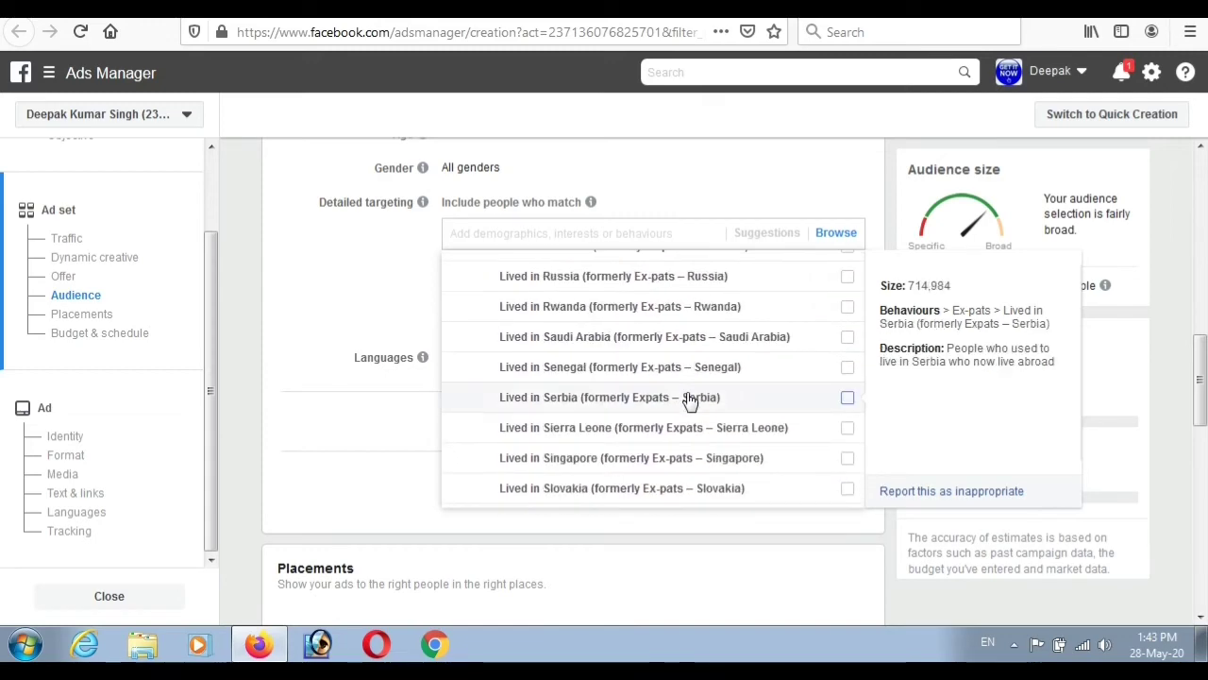
{"action": "scroll", "coordinate": [690, 399], "scroll_direction": "down", "scroll_amount": 5}
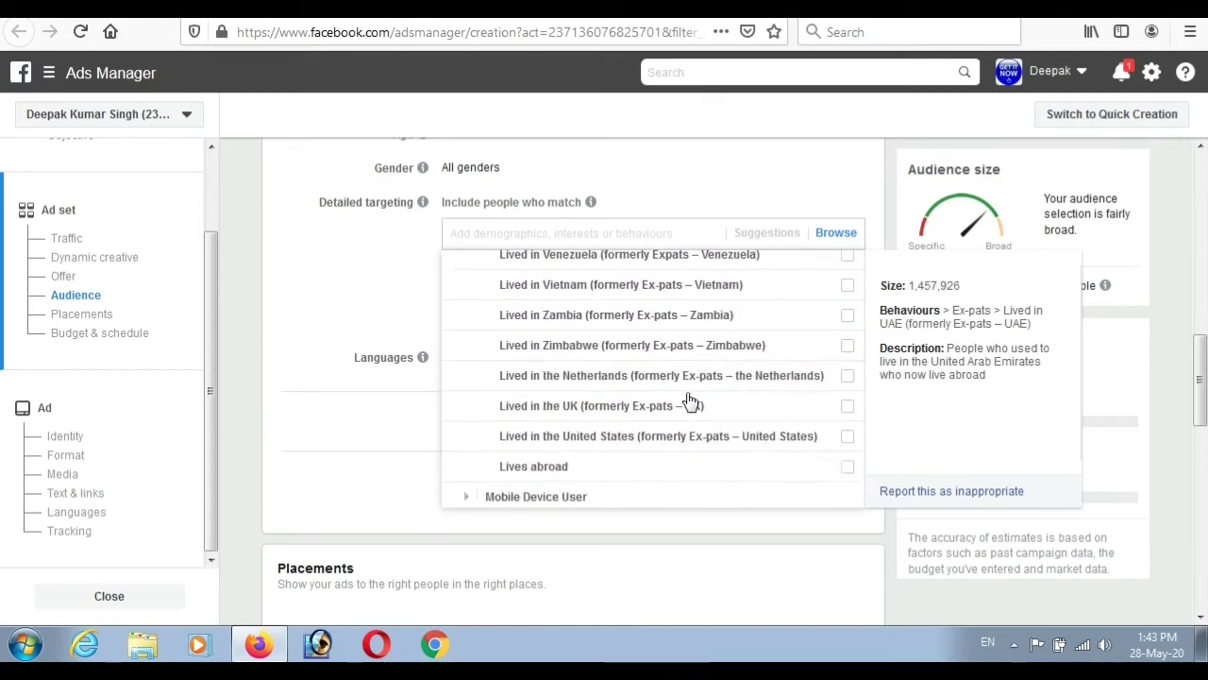
{"action": "scroll", "coordinate": [689, 399], "scroll_direction": "up", "scroll_amount": 8}
{"action": "scroll", "coordinate": [689, 401], "scroll_direction": "up", "scroll_amount": 20}
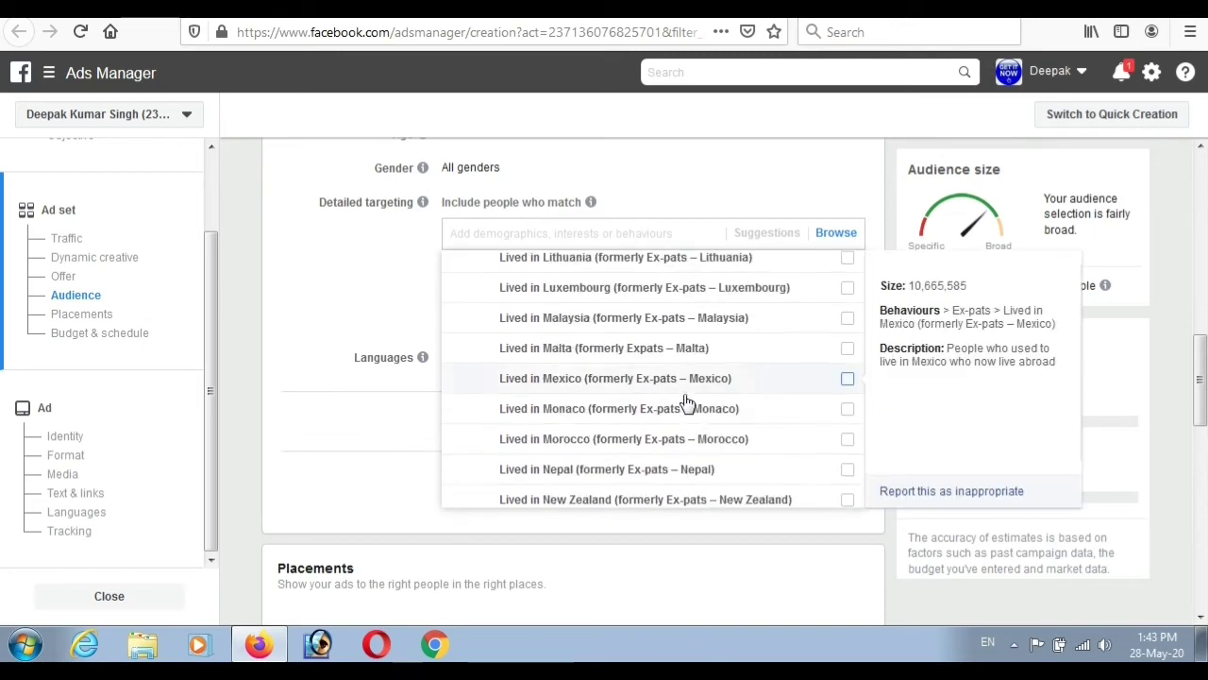
{"action": "scroll", "coordinate": [678, 404], "scroll_direction": "up", "scroll_amount": 6}
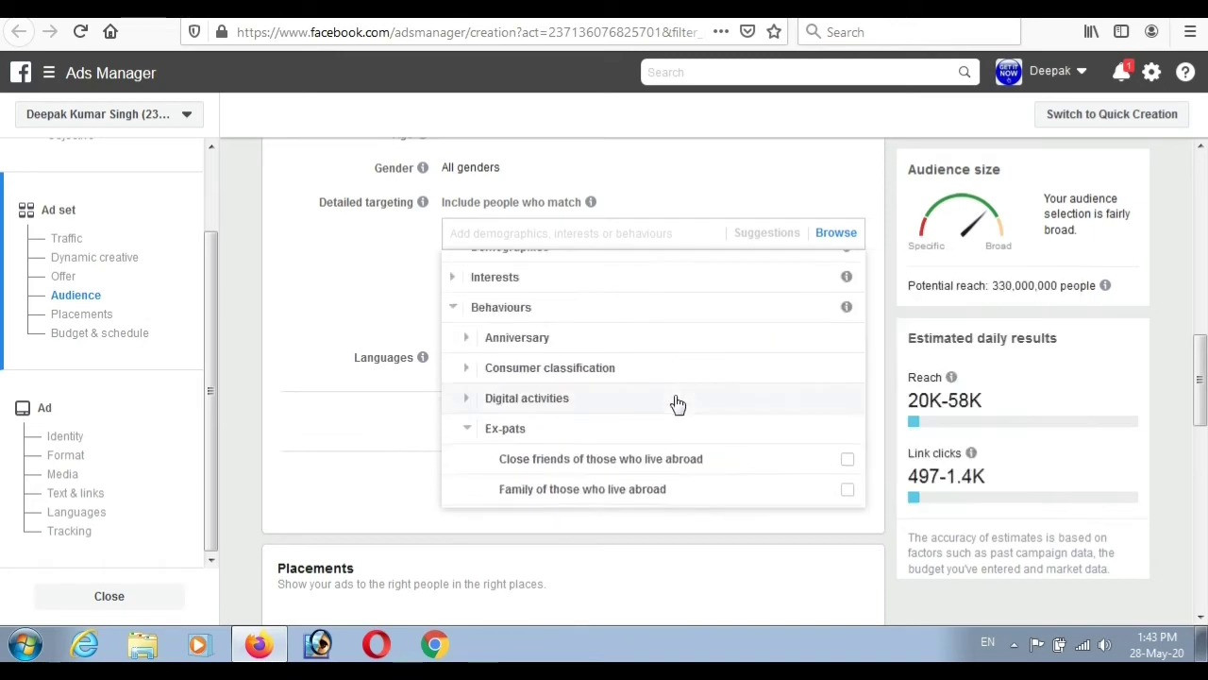
{"action": "scroll", "coordinate": [677, 405], "scroll_direction": "down", "scroll_amount": 3}
{"action": "scroll", "coordinate": [678, 404], "scroll_direction": "up", "scroll_amount": 3}
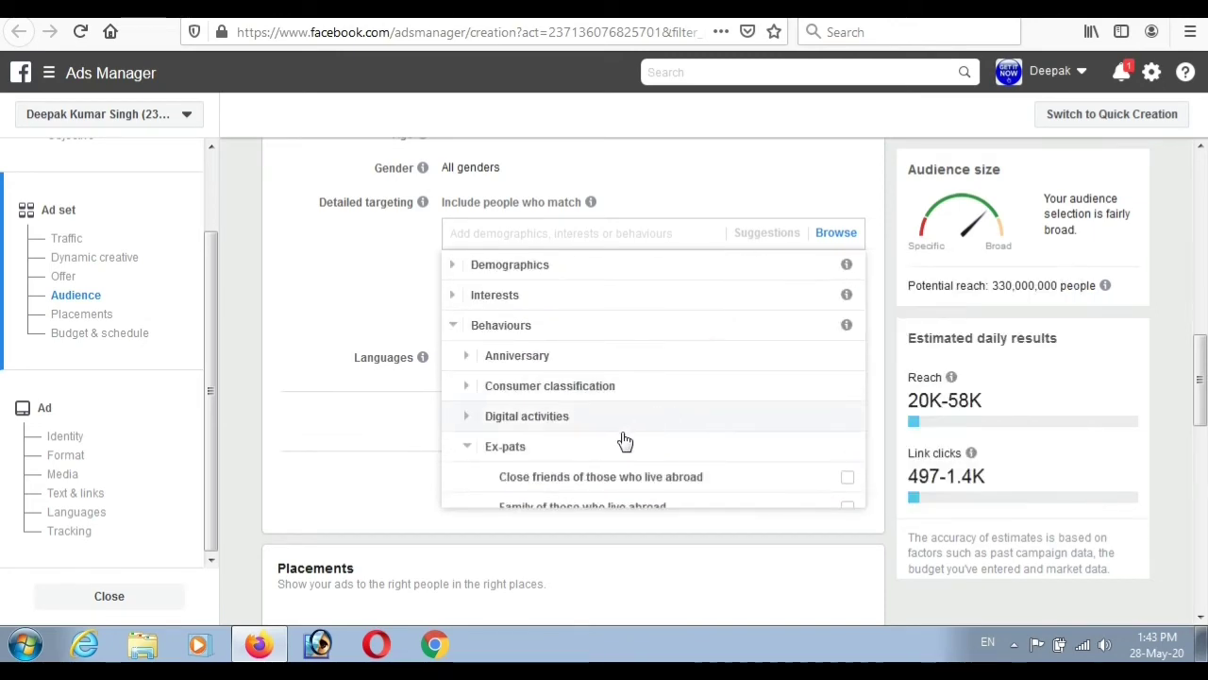
{"action": "scroll", "coordinate": [604, 440], "scroll_direction": "down", "scroll_amount": 3}
{"action": "left_click", "coordinate": [477, 290]}
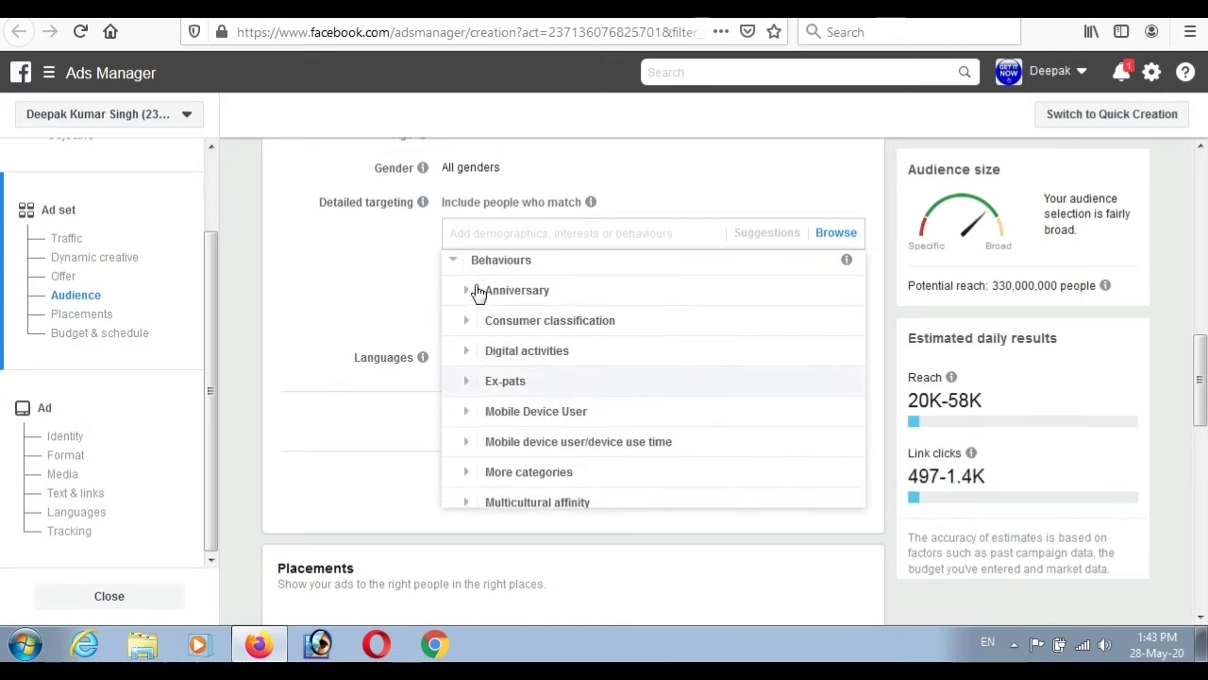
Step: Expand Mobile Device User and examine its Android 360 degree media, Facebook access, network connection and new smartphone options
{"action": "scroll", "coordinate": [472, 361], "scroll_direction": "down", "scroll_amount": 1}
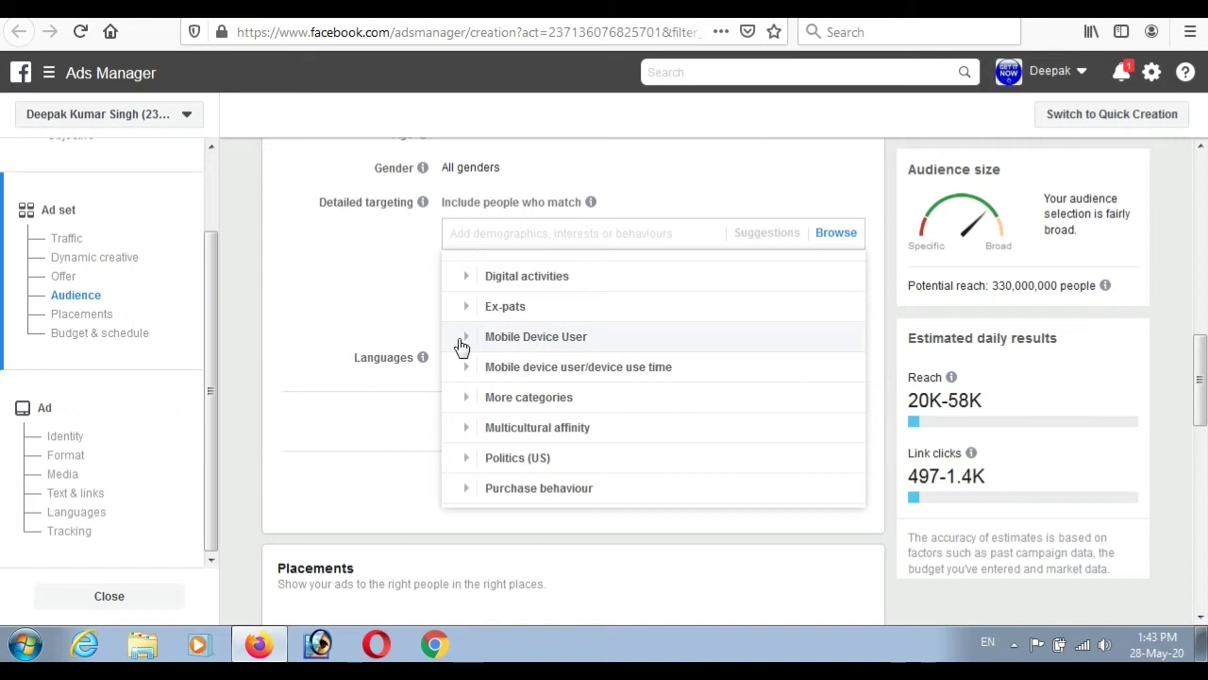
{"action": "left_click", "coordinate": [463, 340]}
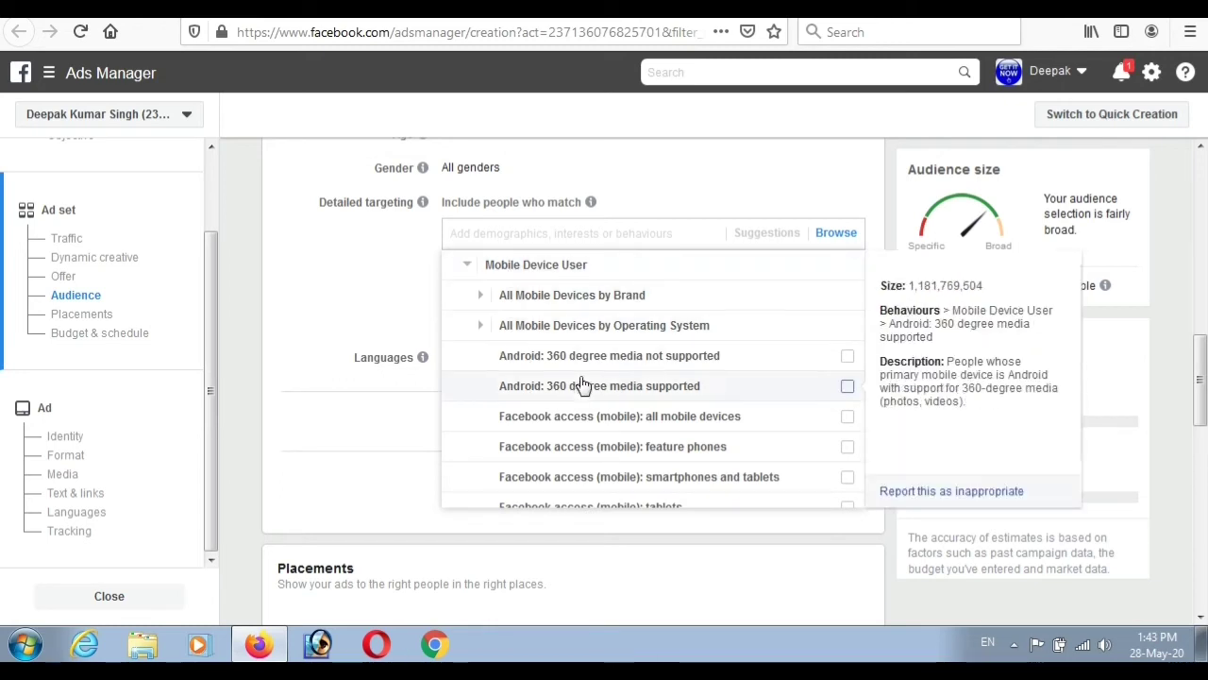
{"action": "scroll", "coordinate": [607, 467], "scroll_direction": "down", "scroll_amount": 2}
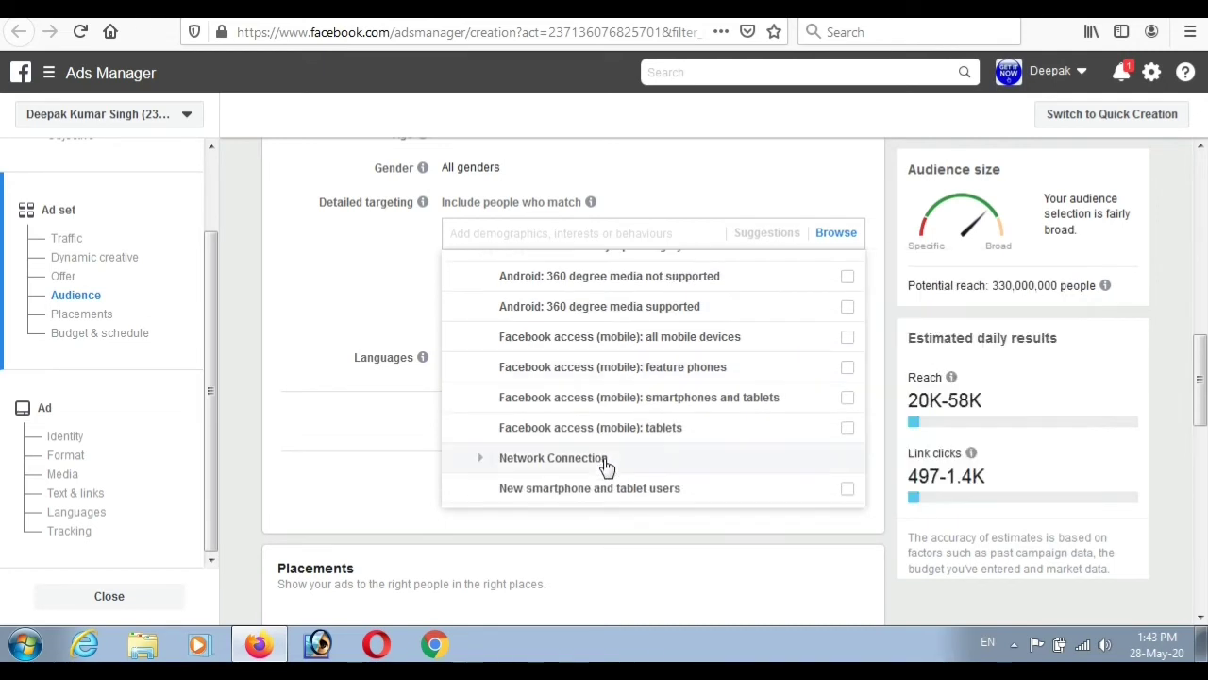
{"action": "scroll", "coordinate": [595, 396], "scroll_direction": "up", "scroll_amount": 2}
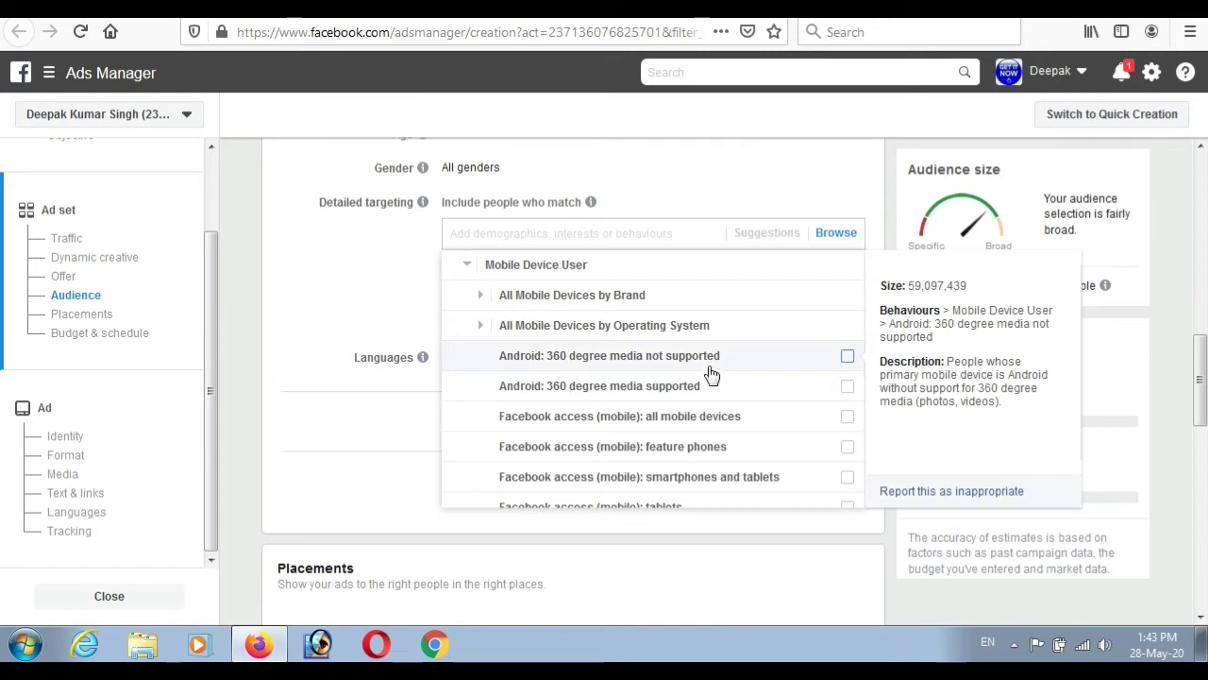
{"action": "scroll", "coordinate": [659, 375], "scroll_direction": "down", "scroll_amount": 2}
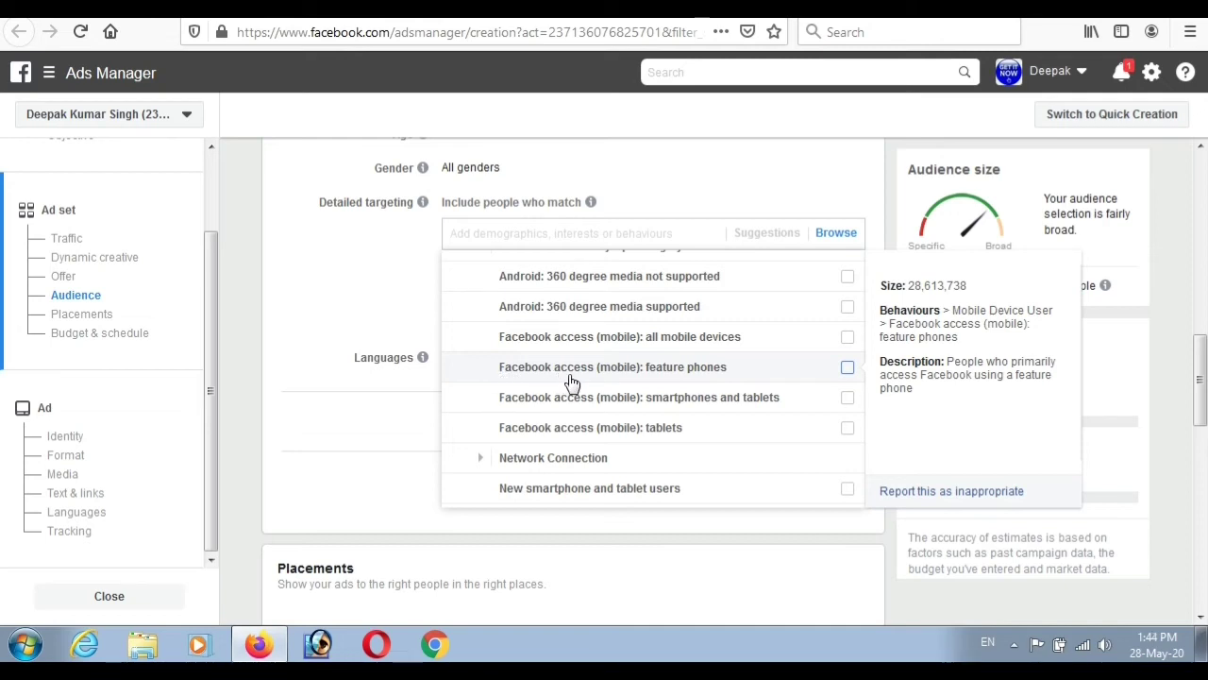
{"action": "scroll", "coordinate": [609, 391], "scroll_direction": "up", "scroll_amount": 2}
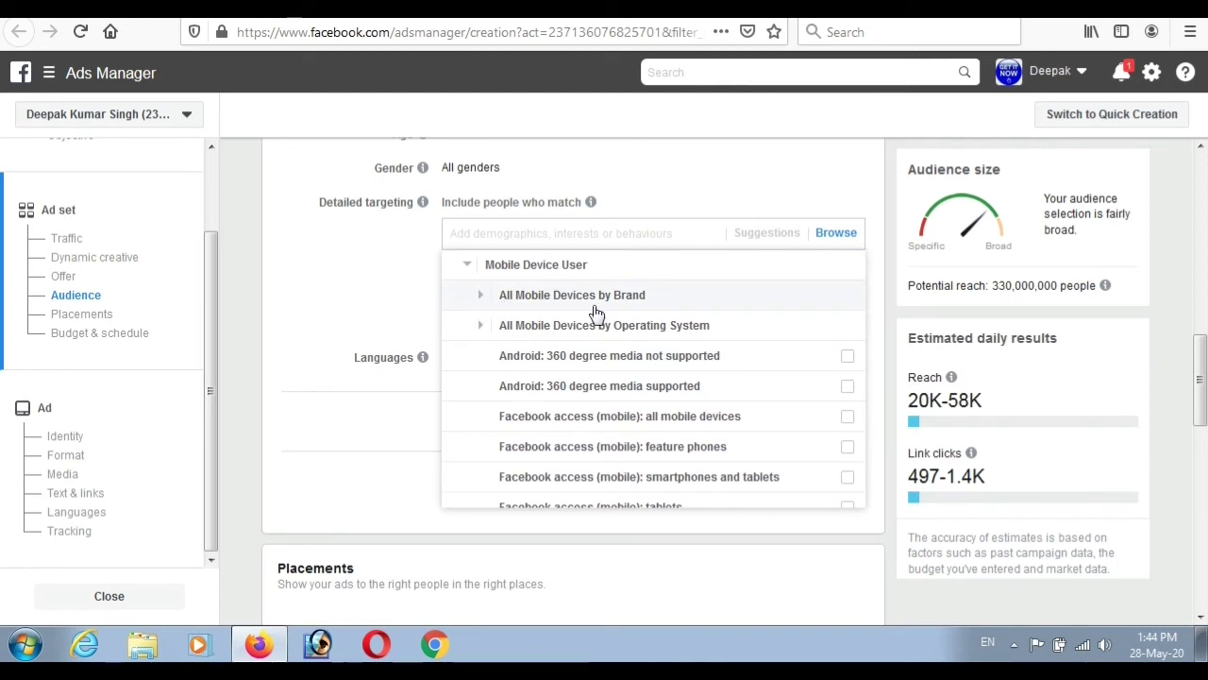
Step: Expand All Mobile Devices by Brand and examine the HTC, Motorola, Samsung, Sony and LG Android device options
{"action": "left_click", "coordinate": [478, 298]}
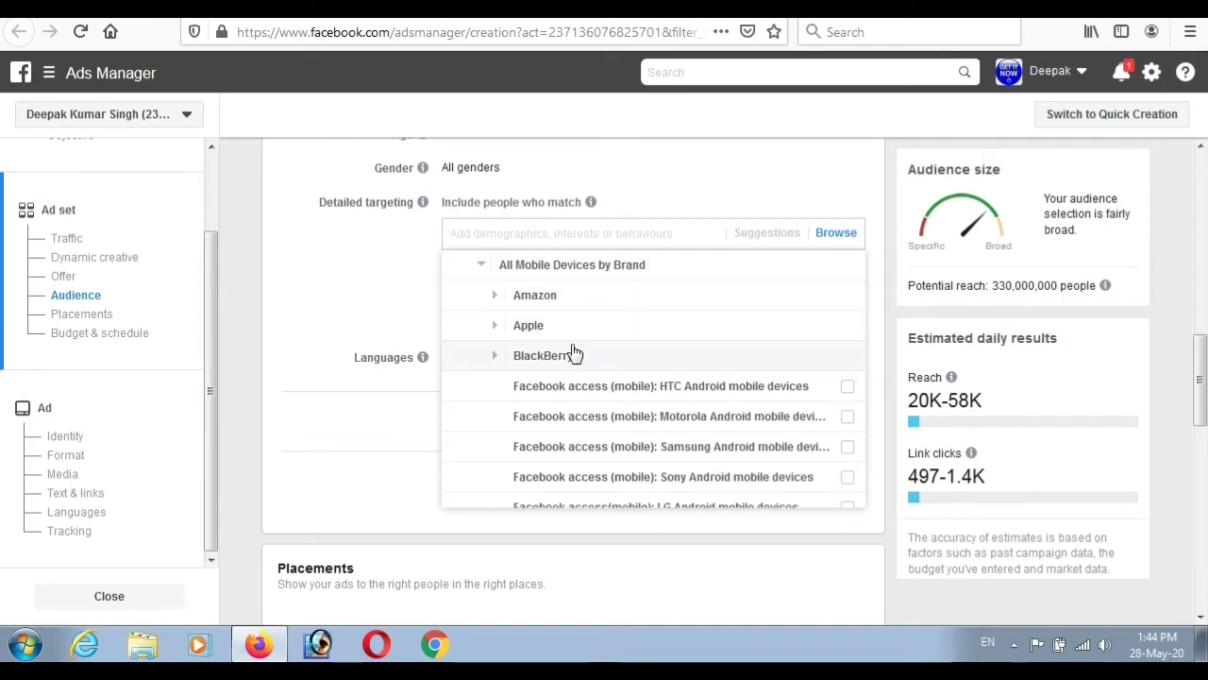
{"action": "mouse_move", "coordinate": [656, 400]}
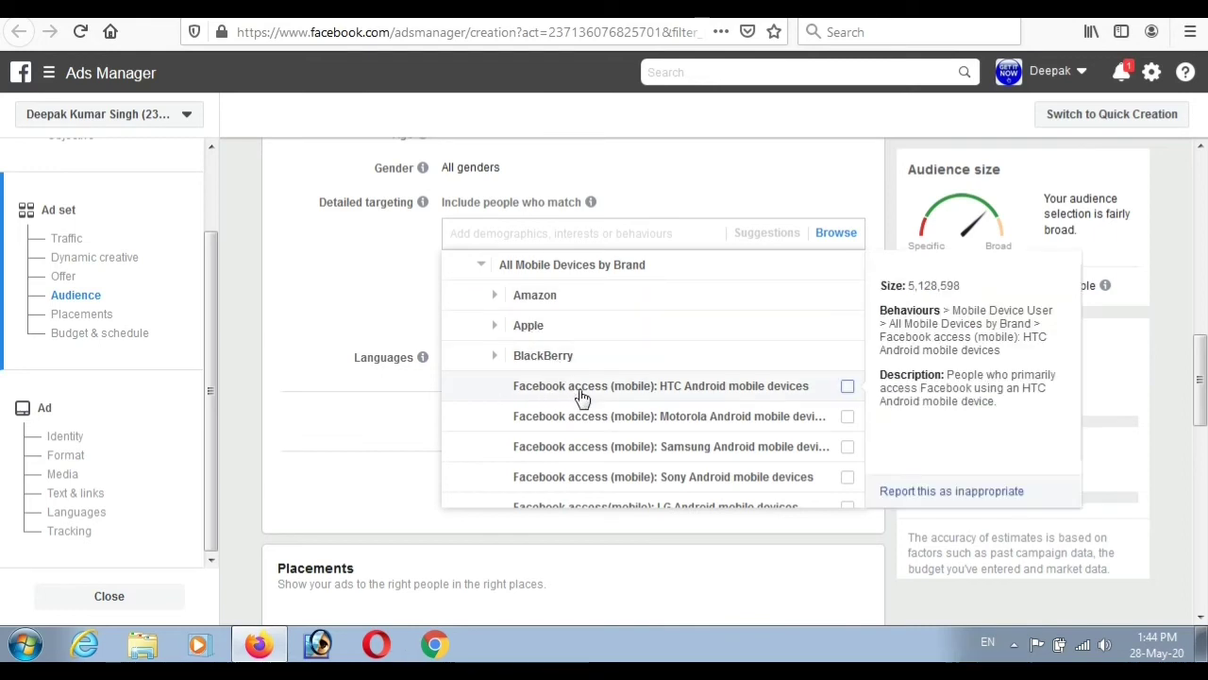
{"action": "scroll", "coordinate": [579, 396], "scroll_direction": "down", "scroll_amount": 3}
{"action": "mouse_move", "coordinate": [613, 321]}
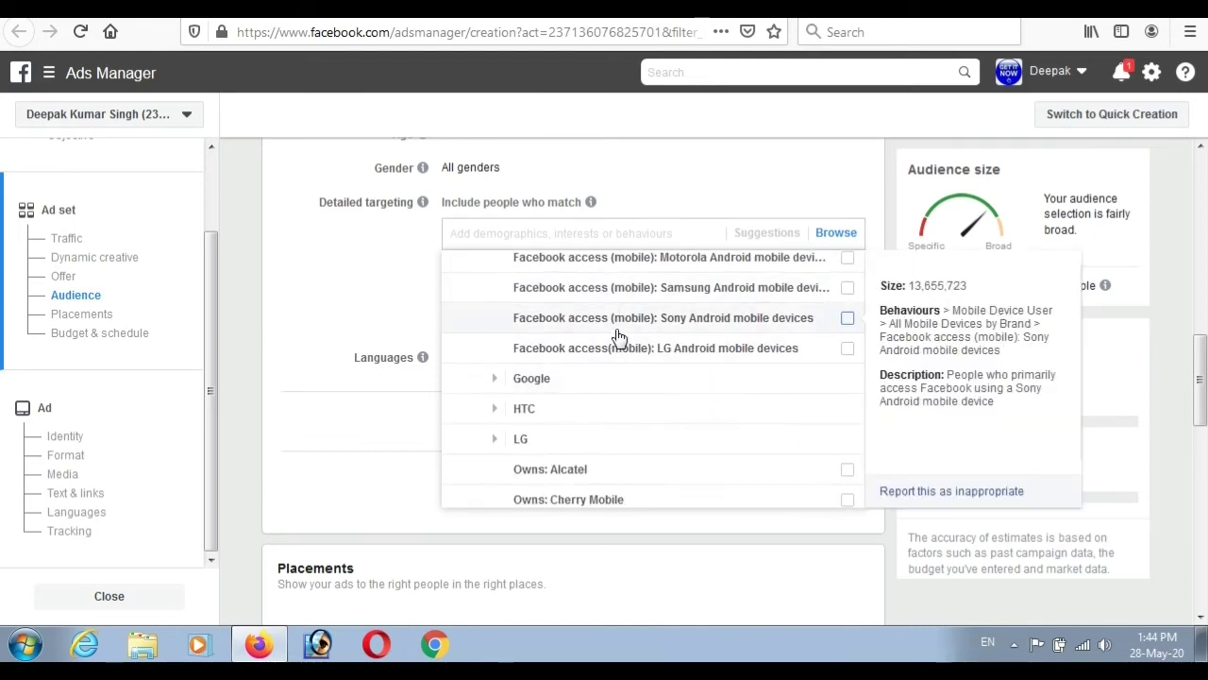
{"action": "scroll", "coordinate": [616, 325], "scroll_direction": "up", "scroll_amount": 2}
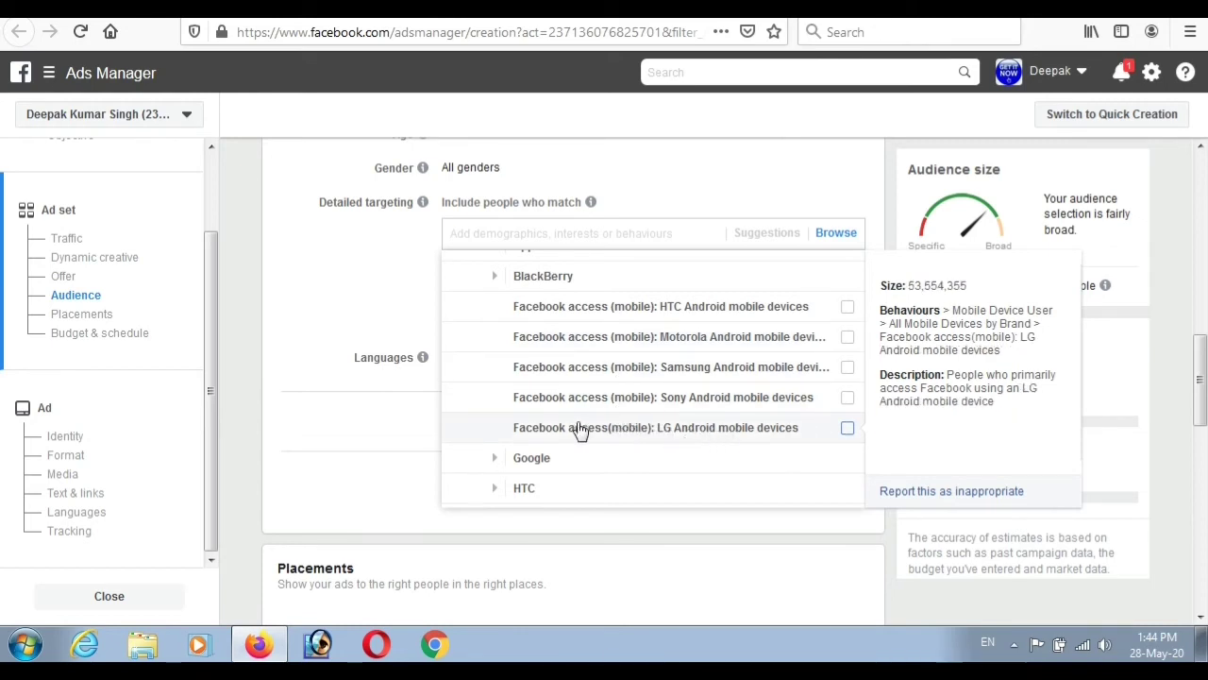
{"action": "scroll", "coordinate": [529, 378], "scroll_direction": "up", "scroll_amount": 1}
{"action": "scroll", "coordinate": [510, 324], "scroll_direction": "up", "scroll_amount": 1}
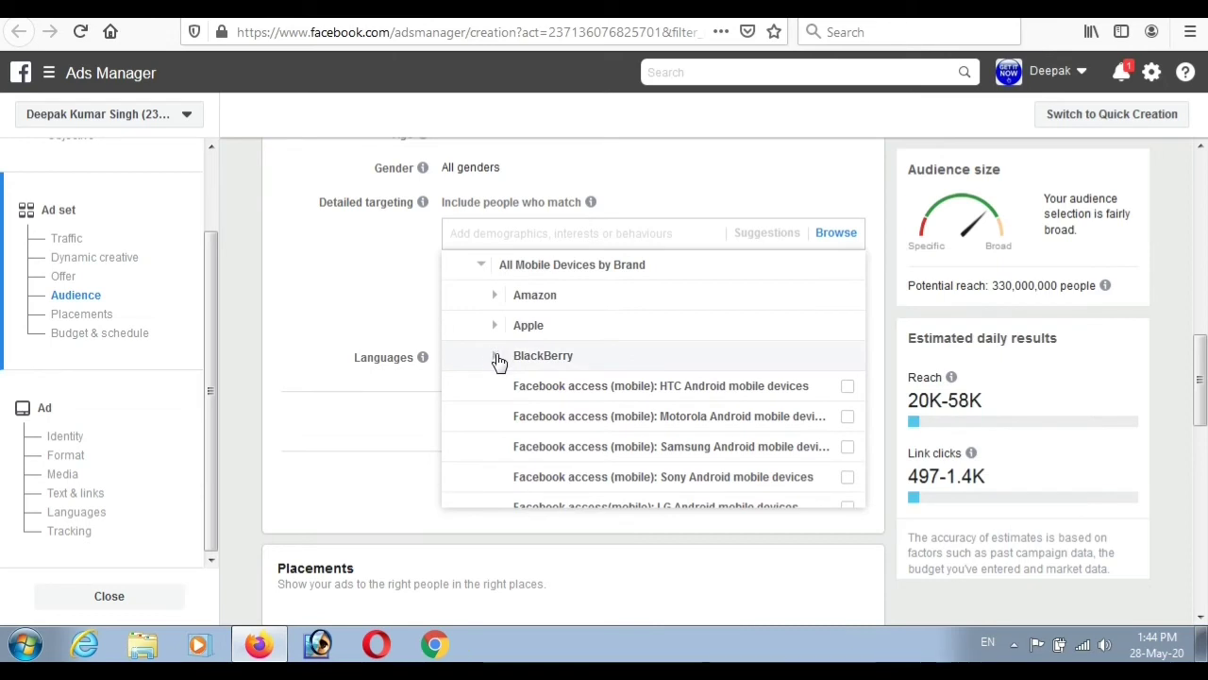
Step: Examine the Amazon Kindle Fire option and the Apple iPad and iPhone options, then collapse the Apple group
{"action": "left_click", "coordinate": [491, 297]}
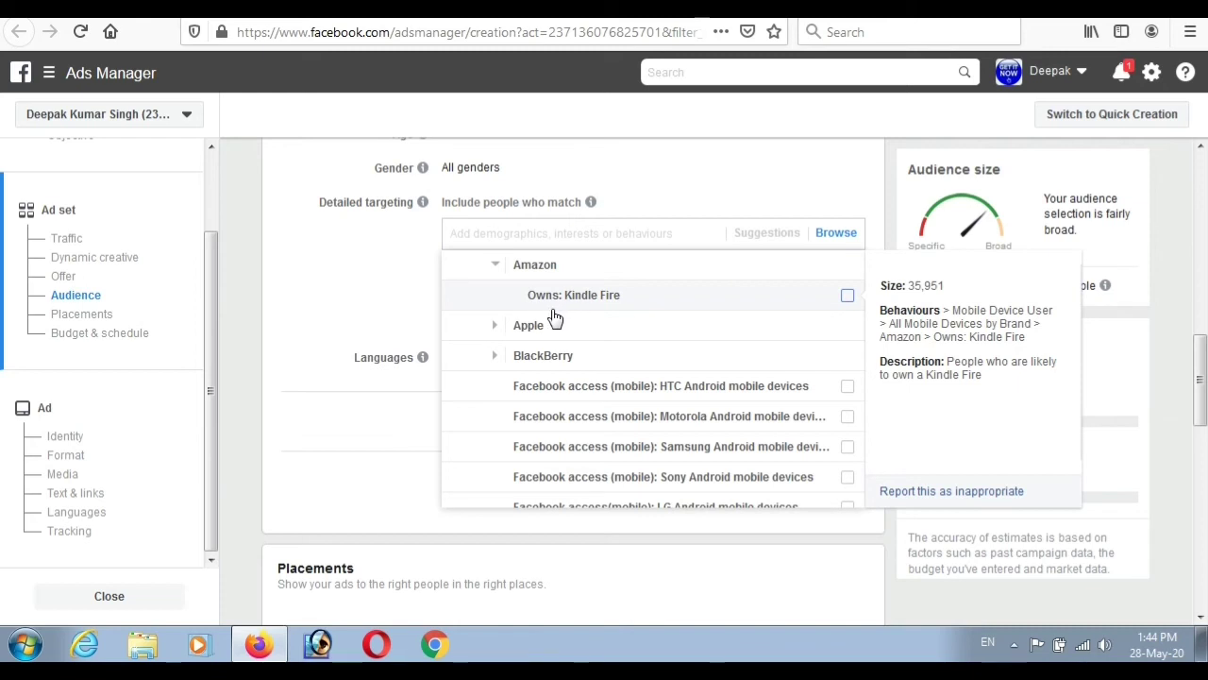
{"action": "left_click", "coordinate": [503, 332]}
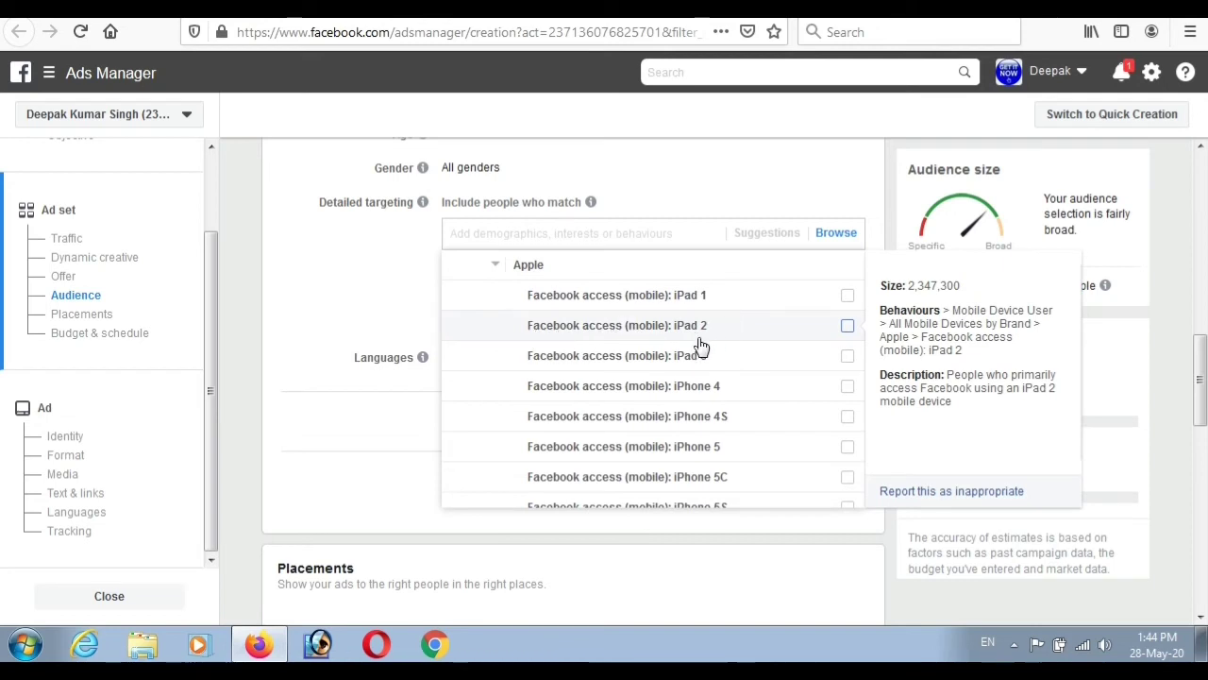
{"action": "scroll", "coordinate": [661, 359], "scroll_direction": "down", "scroll_amount": 5}
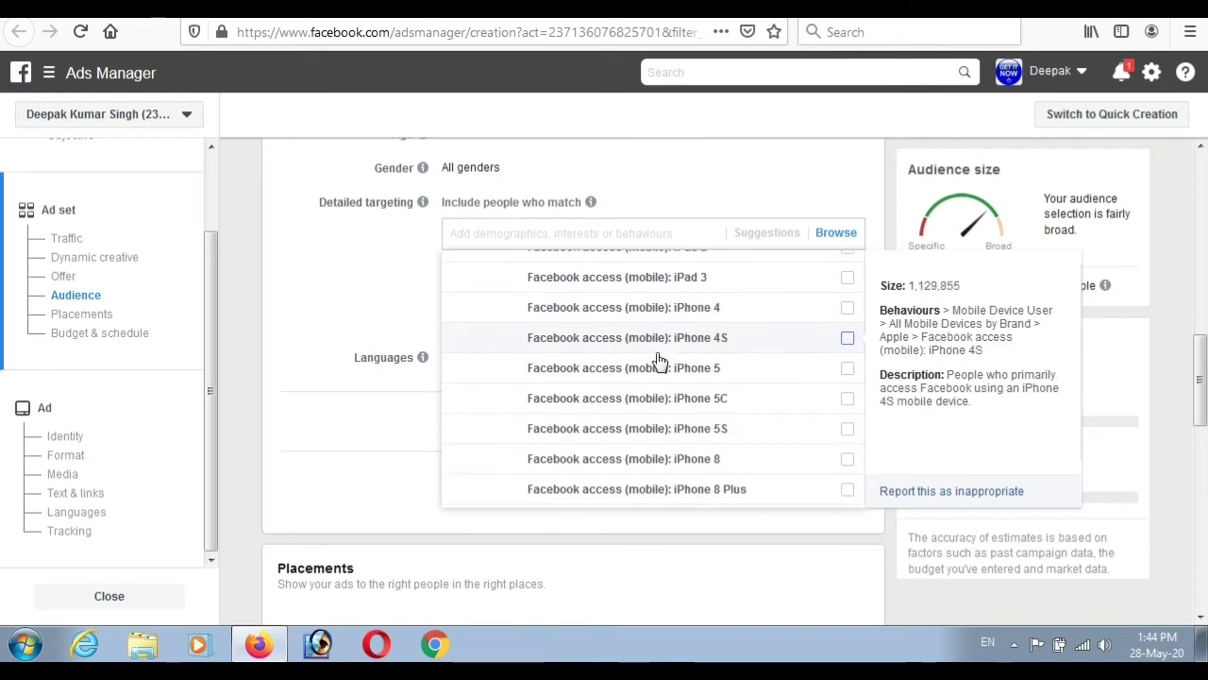
{"action": "scroll", "coordinate": [658, 362], "scroll_direction": "up", "scroll_amount": 6}
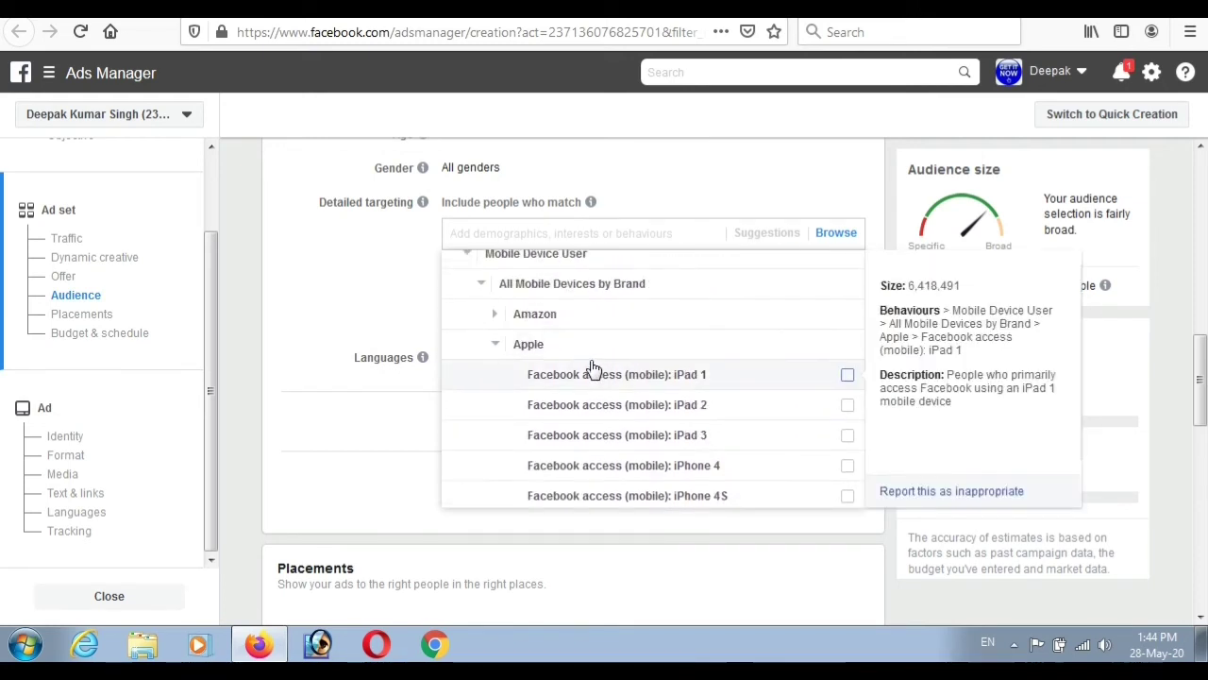
{"action": "left_click", "coordinate": [496, 346]}
Step: Expand BlackBerry and look through the remaining brand options, including the owners of Huawei, Micromax, Oppo, VIVO and Xiaomi devices
{"action": "scroll", "coordinate": [526, 377], "scroll_direction": "down", "scroll_amount": 2}
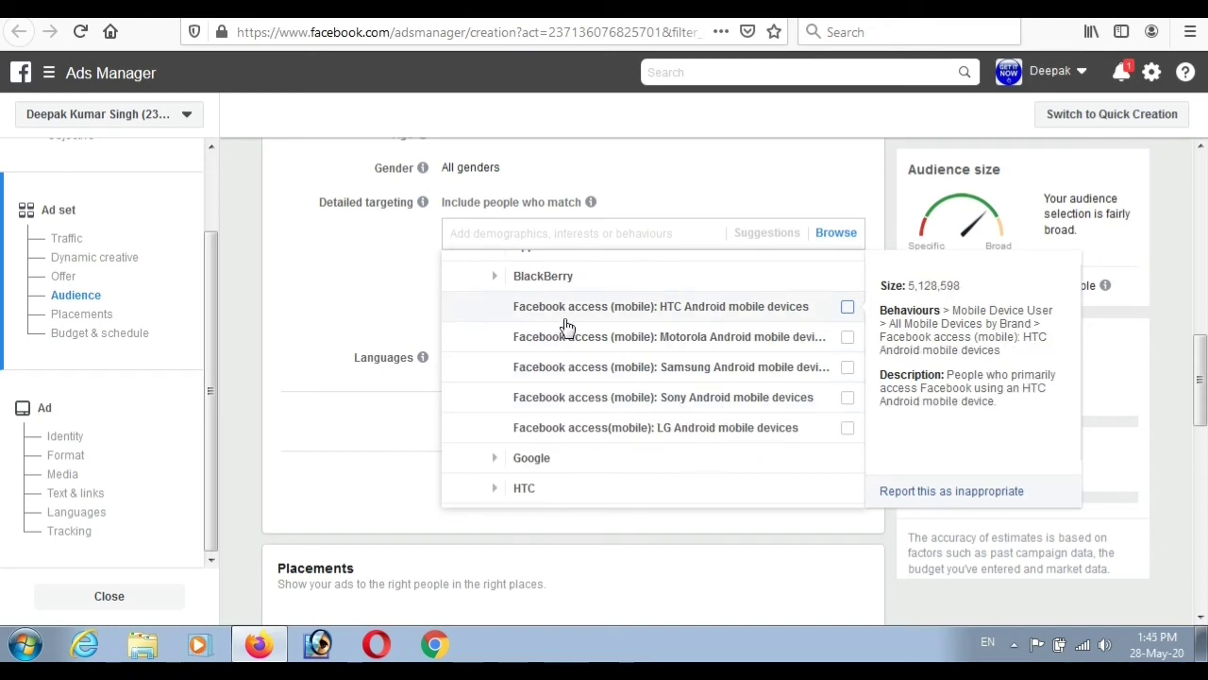
{"action": "left_click", "coordinate": [494, 278]}
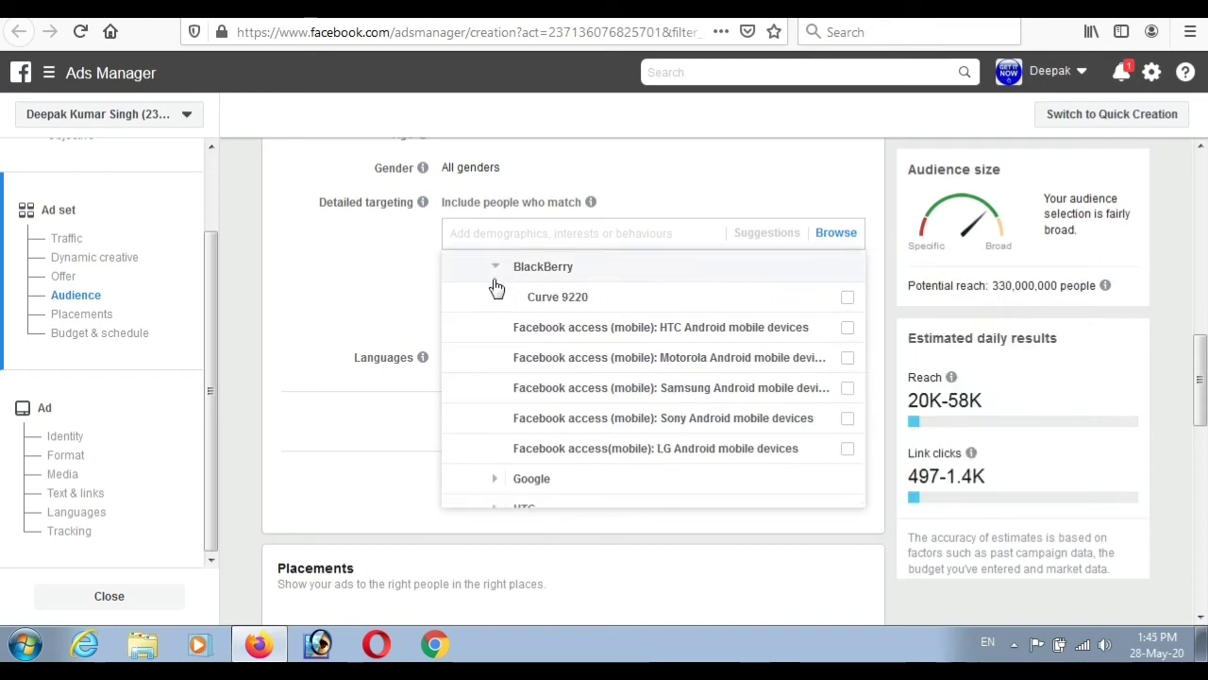
{"action": "scroll", "coordinate": [533, 405], "scroll_direction": "down", "scroll_amount": 3}
{"action": "scroll", "coordinate": [533, 404], "scroll_direction": "up", "scroll_amount": 3}
{"action": "scroll", "coordinate": [534, 404], "scroll_direction": "down", "scroll_amount": 4}
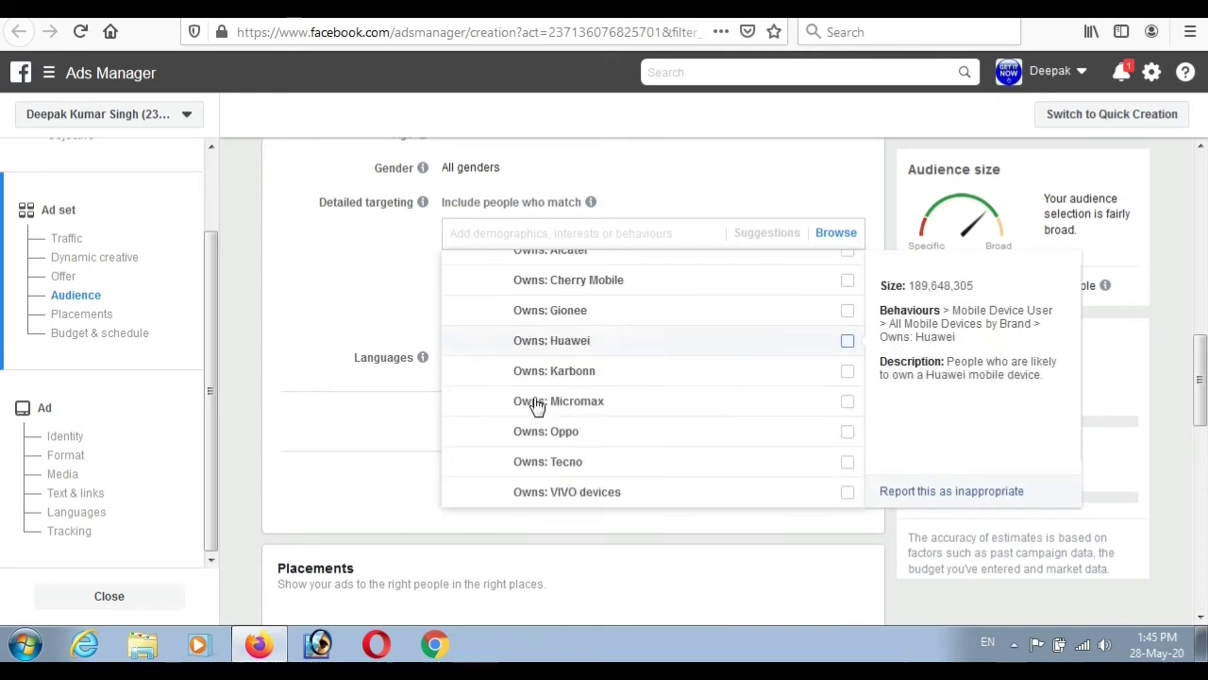
{"action": "scroll", "coordinate": [580, 393], "scroll_direction": "down", "scroll_amount": 3}
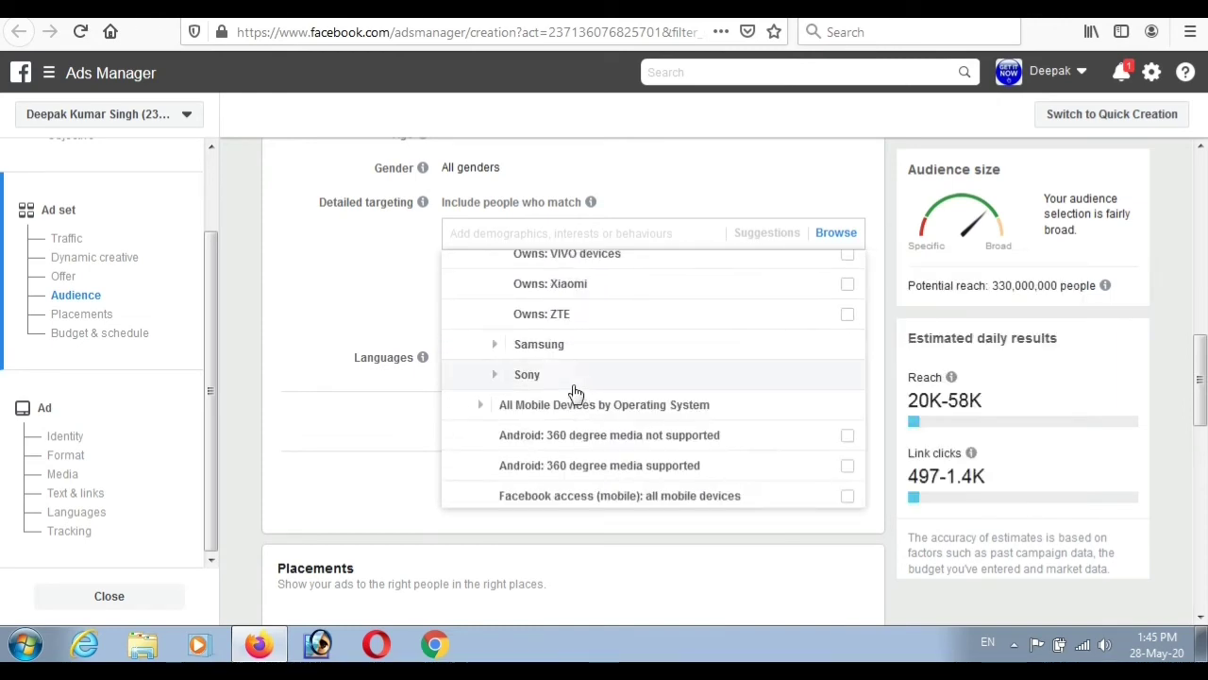
Step: Expand Samsung and examine its Galaxy Note, Tab, Grand and S series device options
{"action": "left_click", "coordinate": [496, 348]}
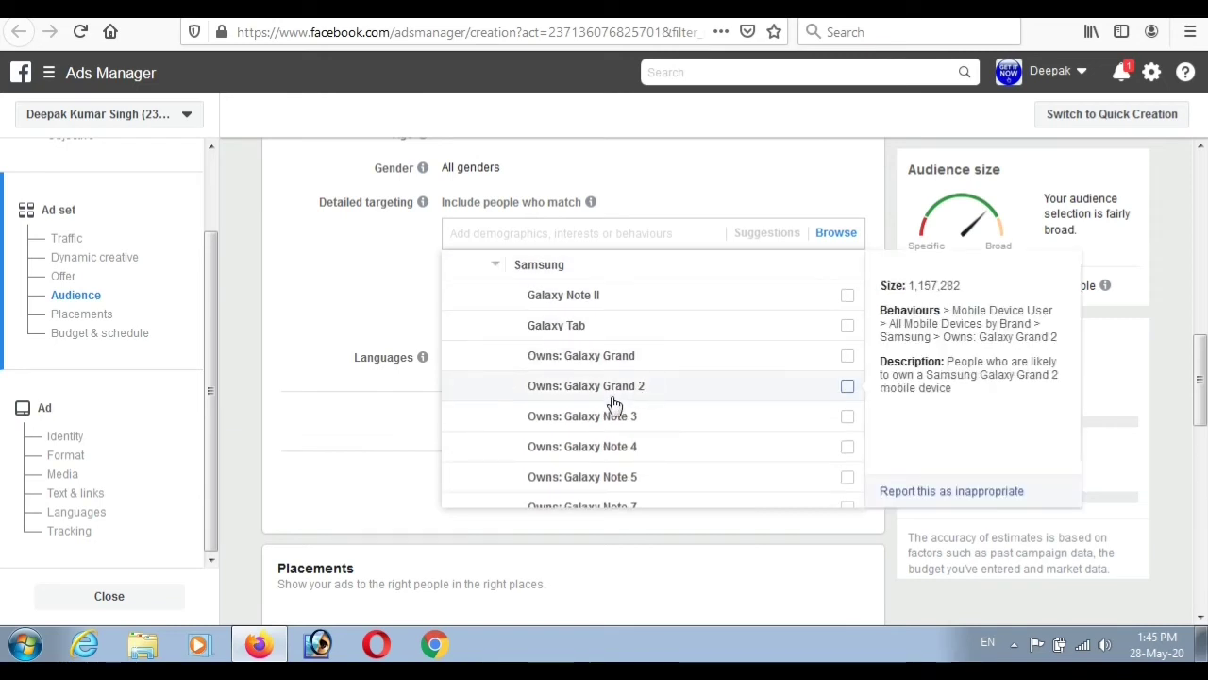
{"action": "scroll", "coordinate": [609, 407], "scroll_direction": "down", "scroll_amount": 5}
{"action": "scroll", "coordinate": [609, 407], "scroll_direction": "up", "scroll_amount": 2}
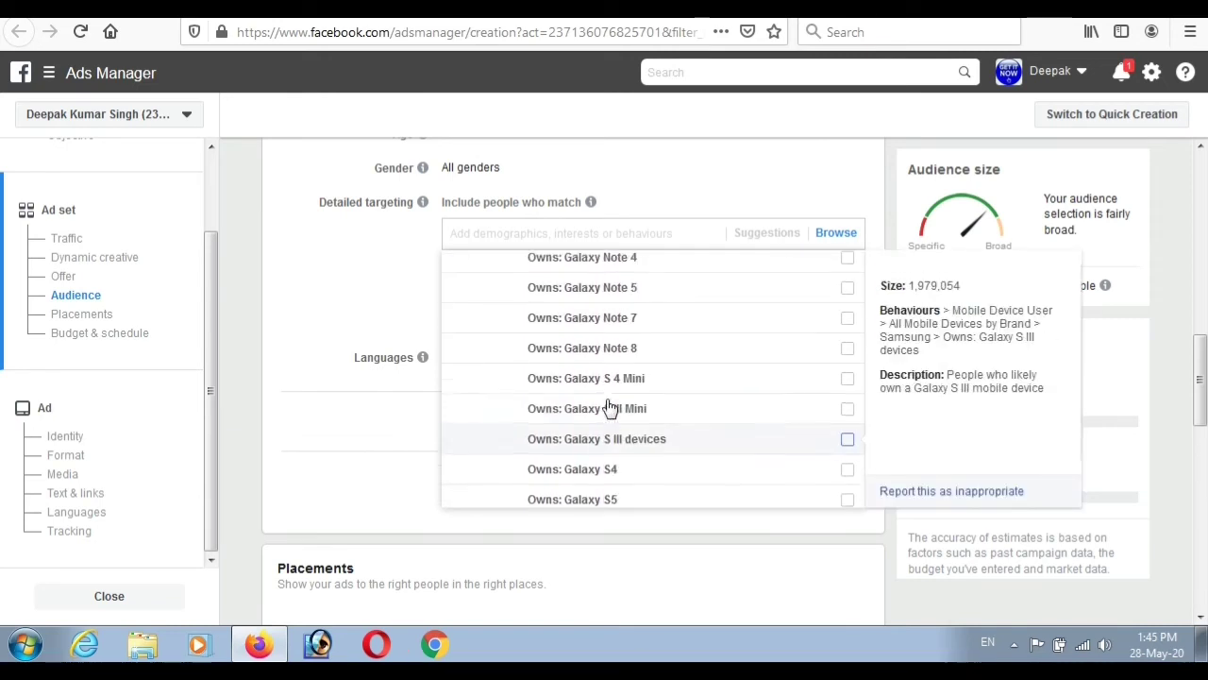
{"action": "scroll", "coordinate": [609, 407], "scroll_direction": "up", "scroll_amount": 6}
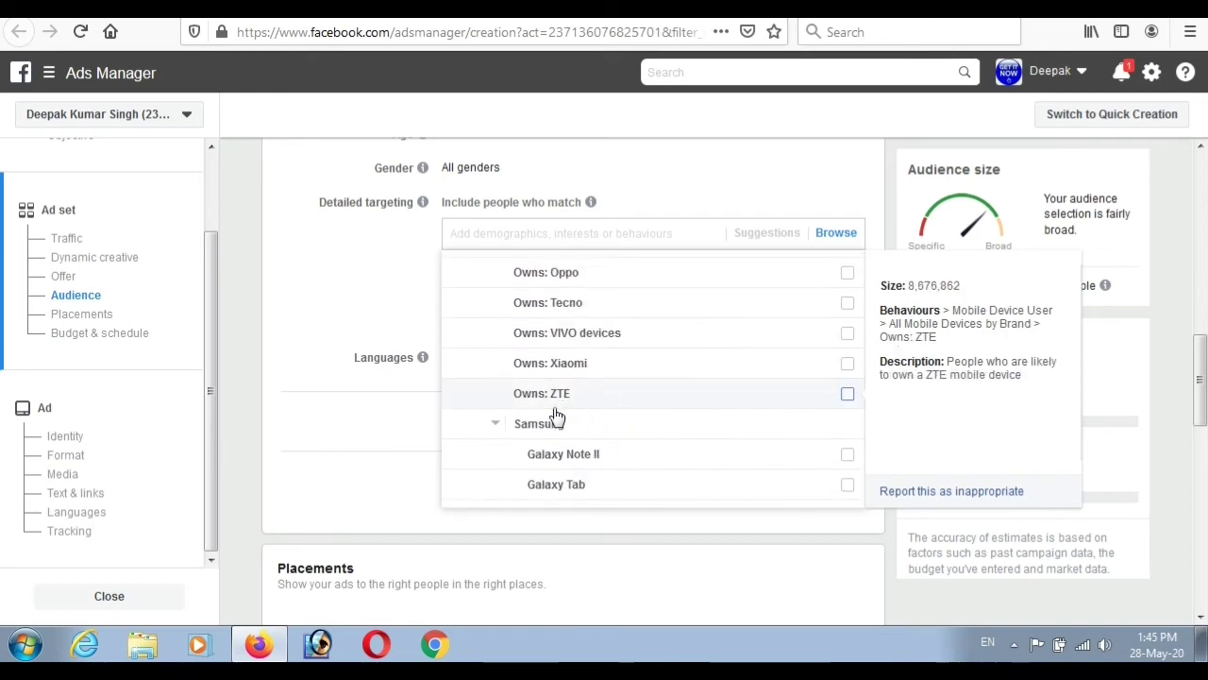
Step: Return to the start of the brand list and collapse the whole Mobile Device User group
{"action": "scroll", "coordinate": [497, 424], "scroll_direction": "up", "scroll_amount": 8}
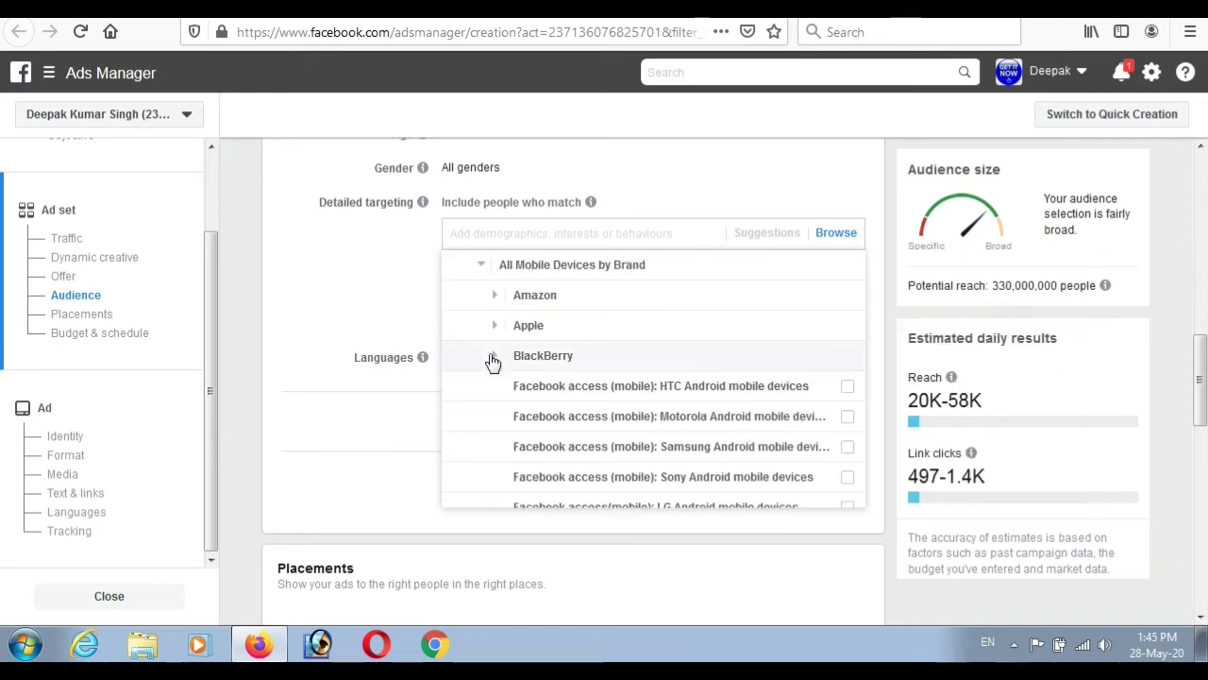
{"action": "left_click", "coordinate": [494, 355]}
{"action": "scroll", "coordinate": [491, 359], "scroll_direction": "up", "scroll_amount": 5}
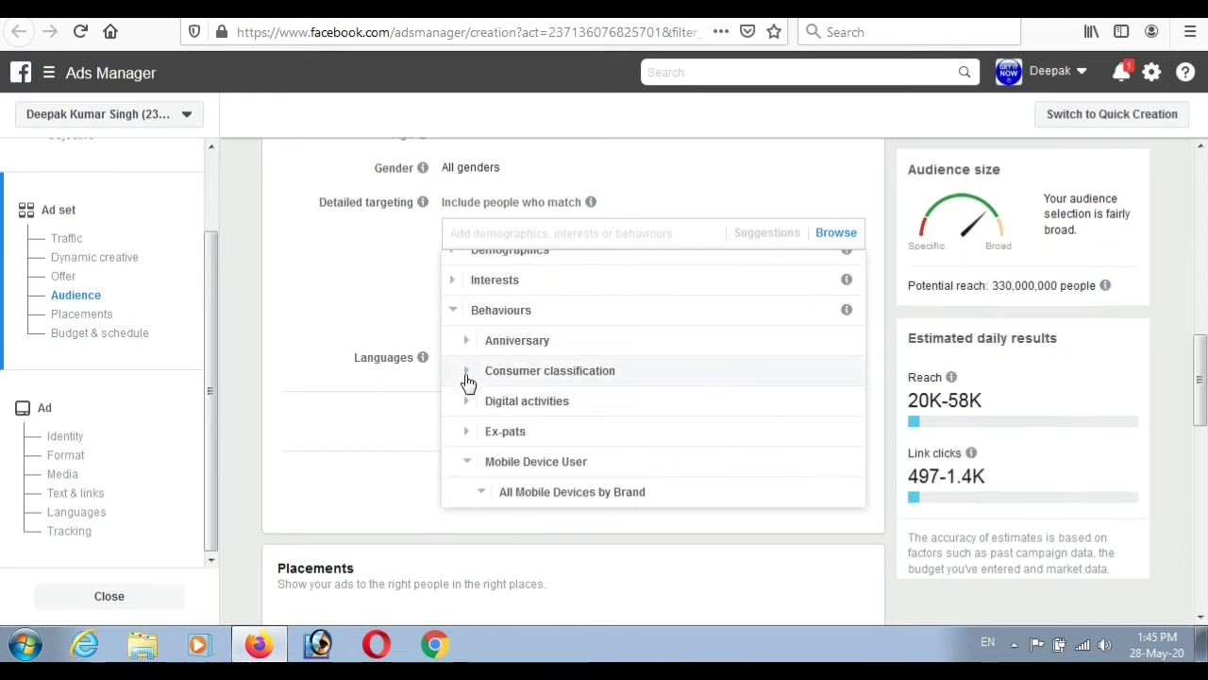
{"action": "left_click", "coordinate": [472, 461]}
Step: Expand Mobile device user/device use time, examine its usage periods in months, and collapse the group
{"action": "scroll", "coordinate": [540, 397], "scroll_direction": "down", "scroll_amount": 4}
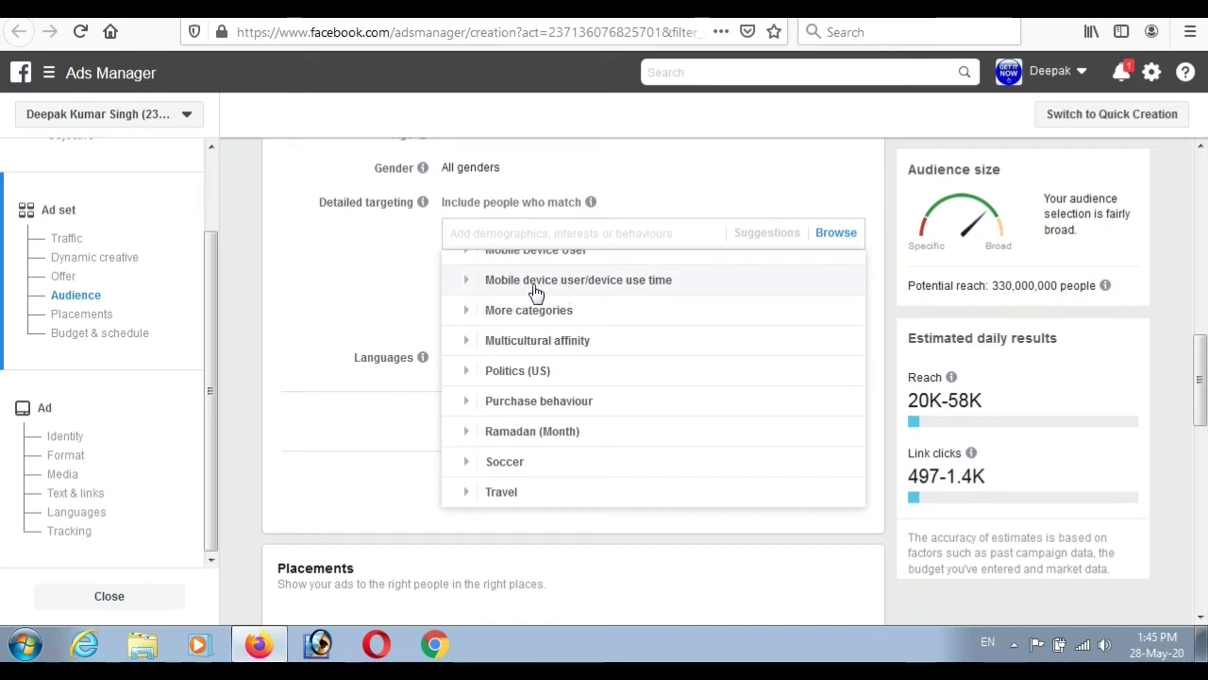
{"action": "left_click", "coordinate": [473, 282]}
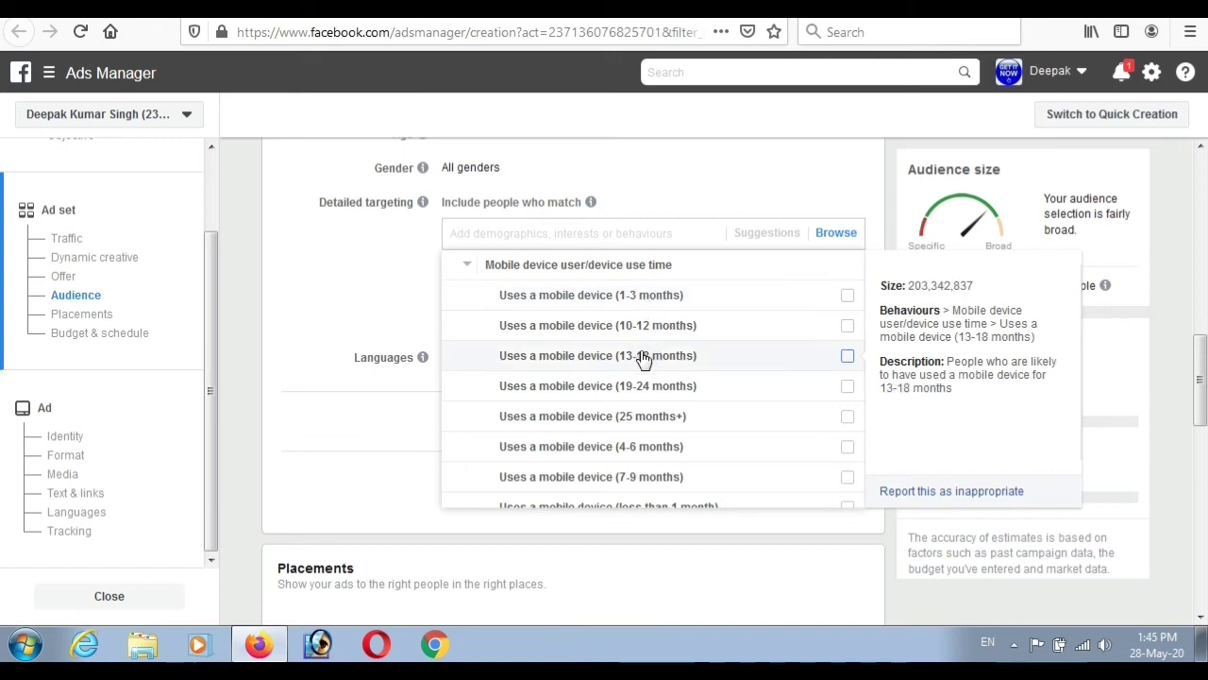
{"action": "scroll", "coordinate": [631, 382], "scroll_direction": "down", "scroll_amount": 3}
{"action": "scroll", "coordinate": [623, 373], "scroll_direction": "up", "scroll_amount": 3}
{"action": "scroll", "coordinate": [519, 351], "scroll_direction": "up", "scroll_amount": 2}
{"action": "left_click", "coordinate": [472, 342]}
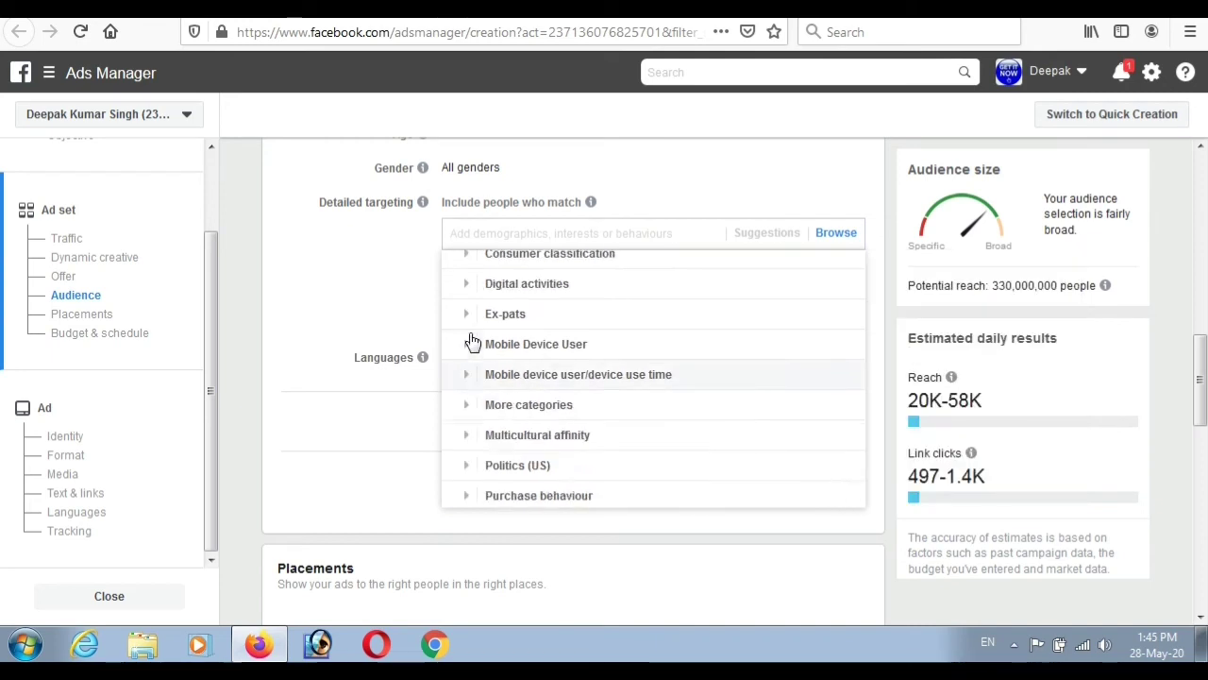
Step: Expand More categories, examine Interested in upcoming events and Marketing API developers (last 90 days), and collapse the group
{"action": "scroll", "coordinate": [546, 412], "scroll_direction": "up", "scroll_amount": 2}
{"action": "scroll", "coordinate": [546, 412], "scroll_direction": "down", "scroll_amount": 2}
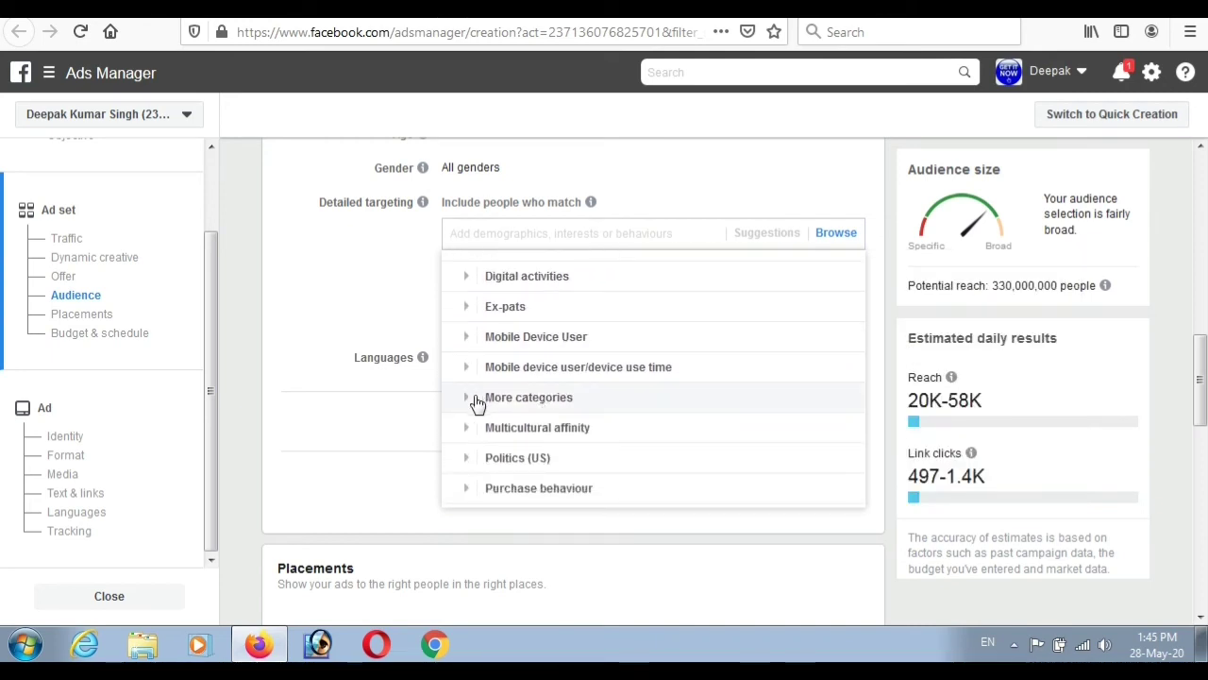
{"action": "left_click", "coordinate": [477, 401]}
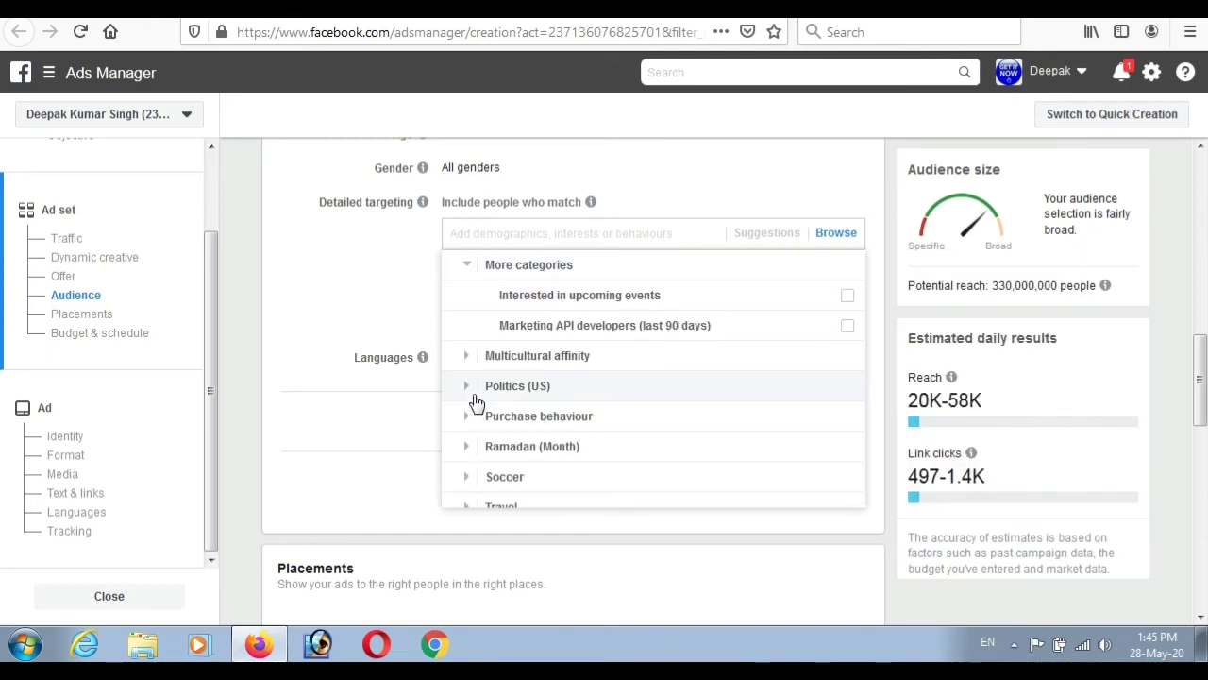
{"action": "mouse_move", "coordinate": [510, 309]}
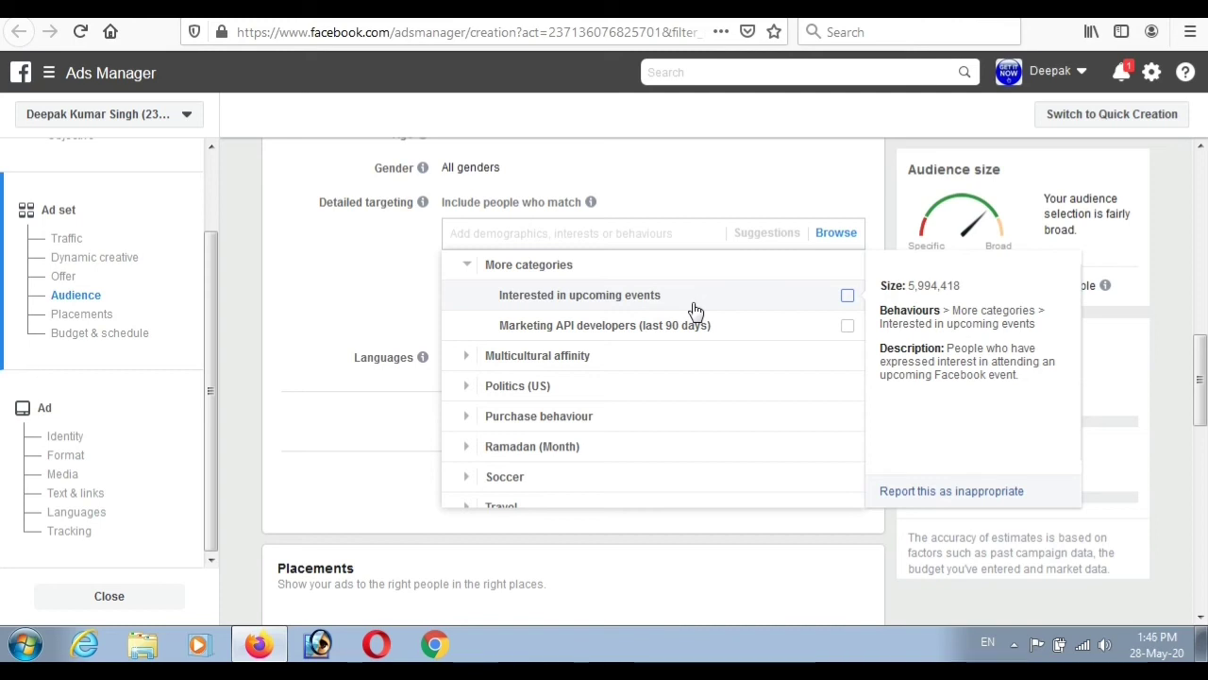
{"action": "mouse_move", "coordinate": [548, 339]}
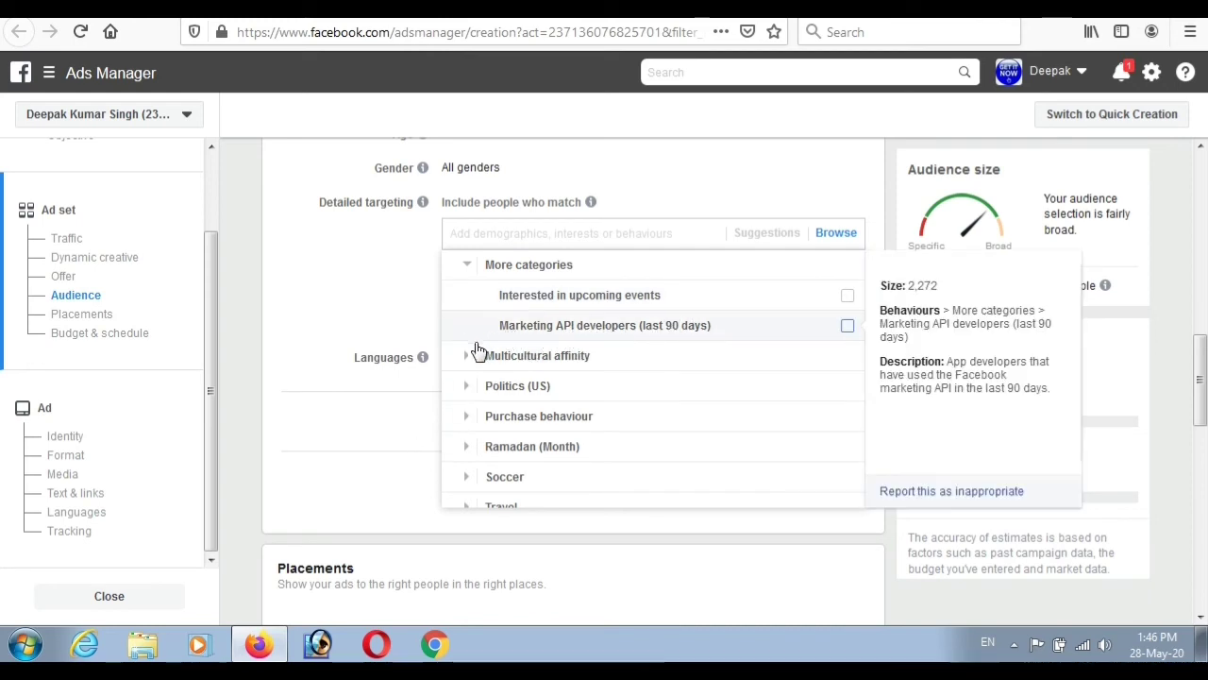
{"action": "left_click", "coordinate": [464, 269]}
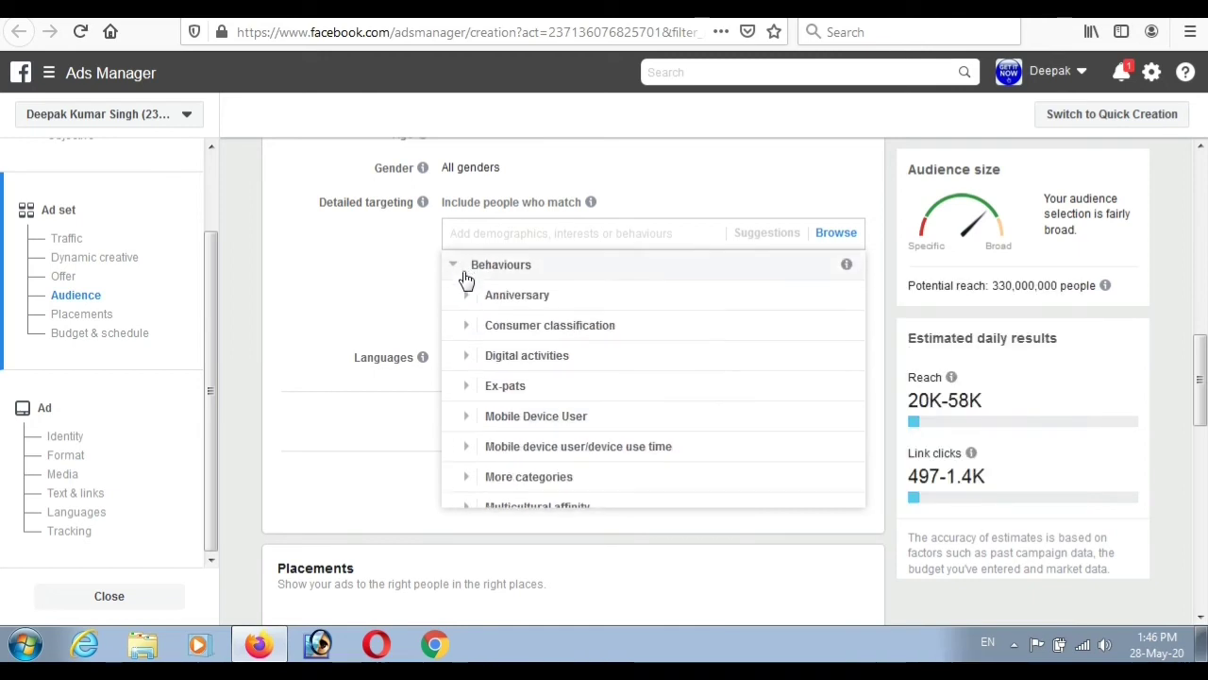
Step: Expand Multicultural affinity, examine its African American, Asian-American and Hispanic (US) options, and collapse the group
{"action": "scroll", "coordinate": [467, 312], "scroll_direction": "down", "scroll_amount": 2}
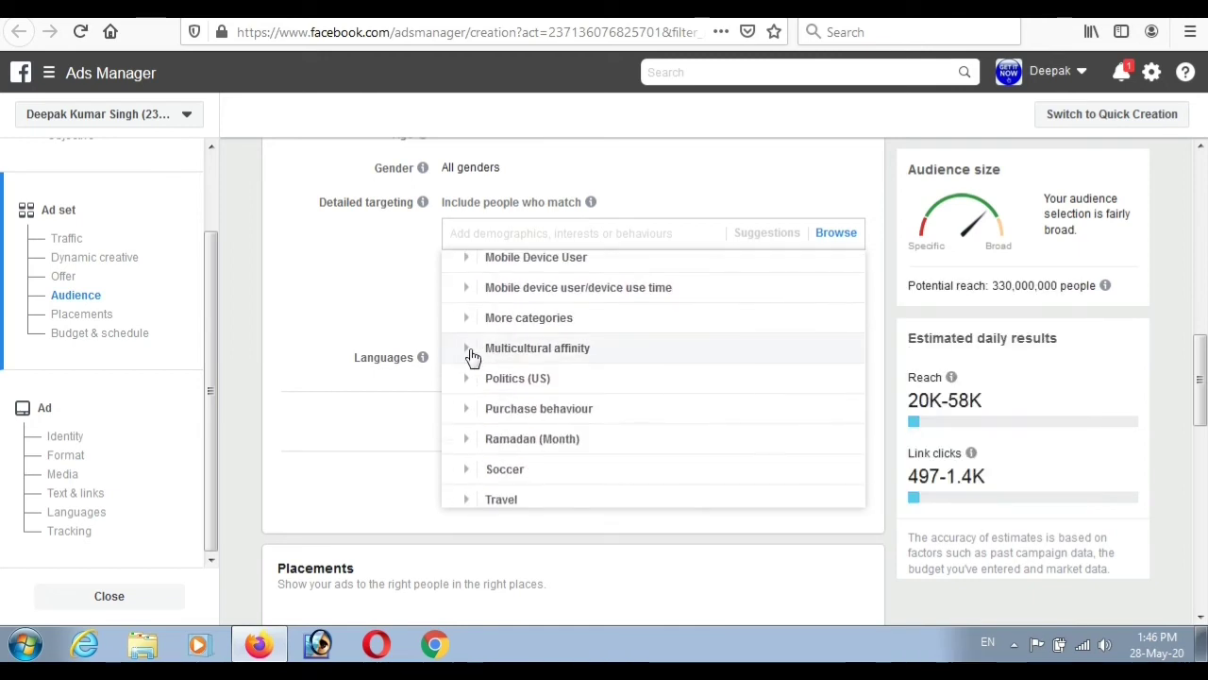
{"action": "left_click", "coordinate": [467, 350]}
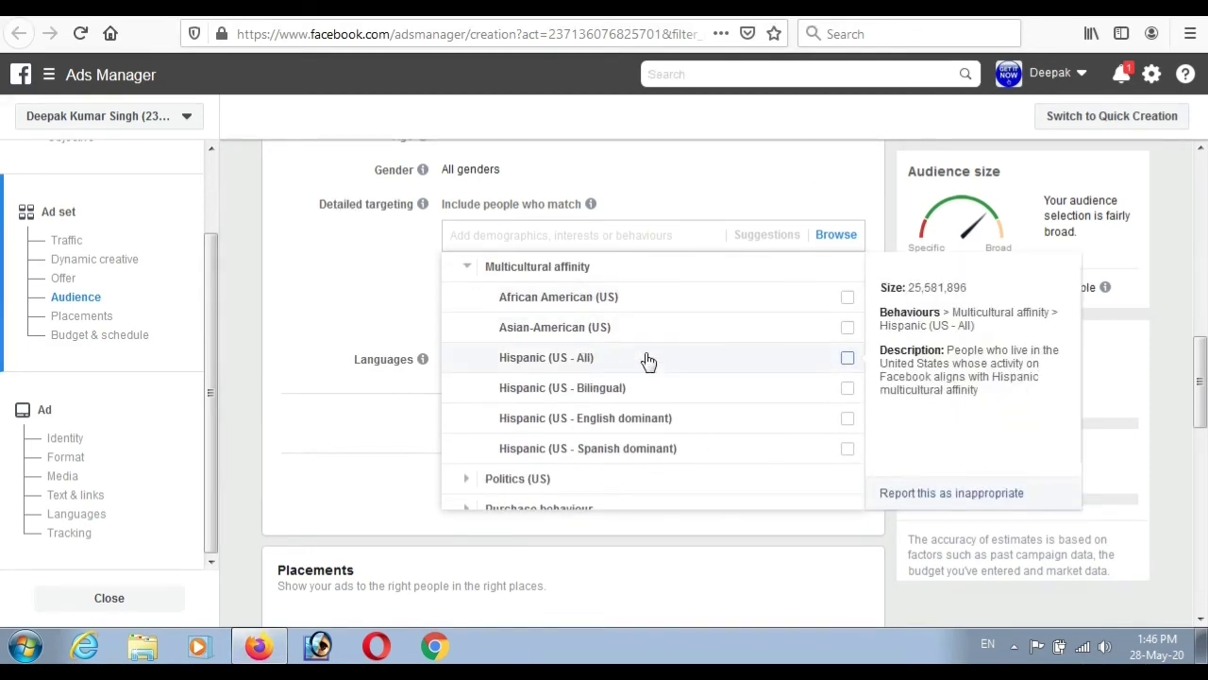
{"action": "left_click", "coordinate": [477, 272]}
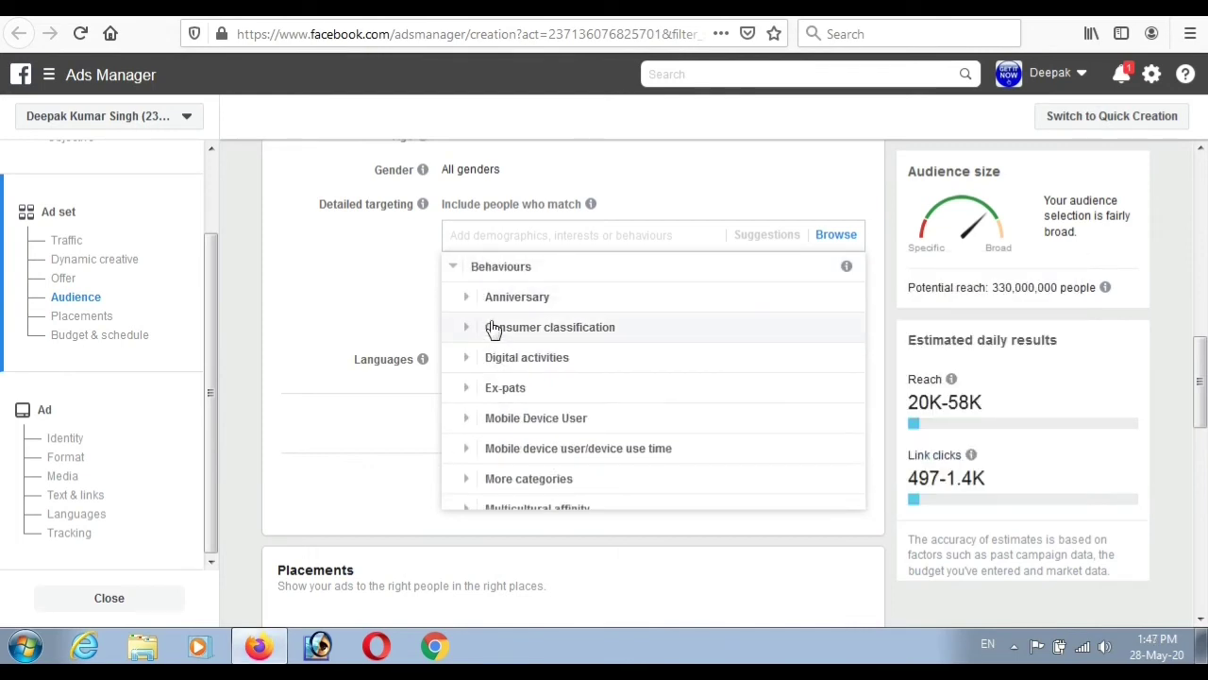
Step: Expand Politics (US), examine its conservative, liberal and moderate political content engagement options, and collapse the group
{"action": "scroll", "coordinate": [533, 401], "scroll_direction": "down", "scroll_amount": 2}
{"action": "scroll", "coordinate": [517, 398], "scroll_direction": "down", "scroll_amount": 2}
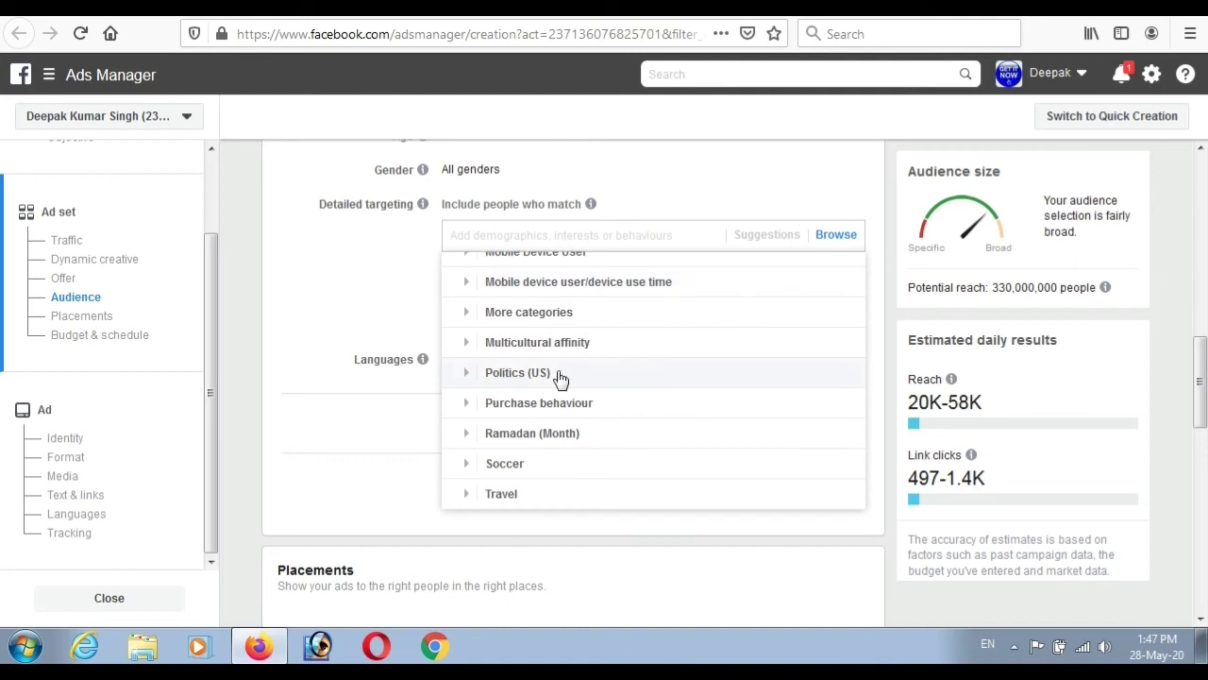
{"action": "left_click", "coordinate": [560, 377]}
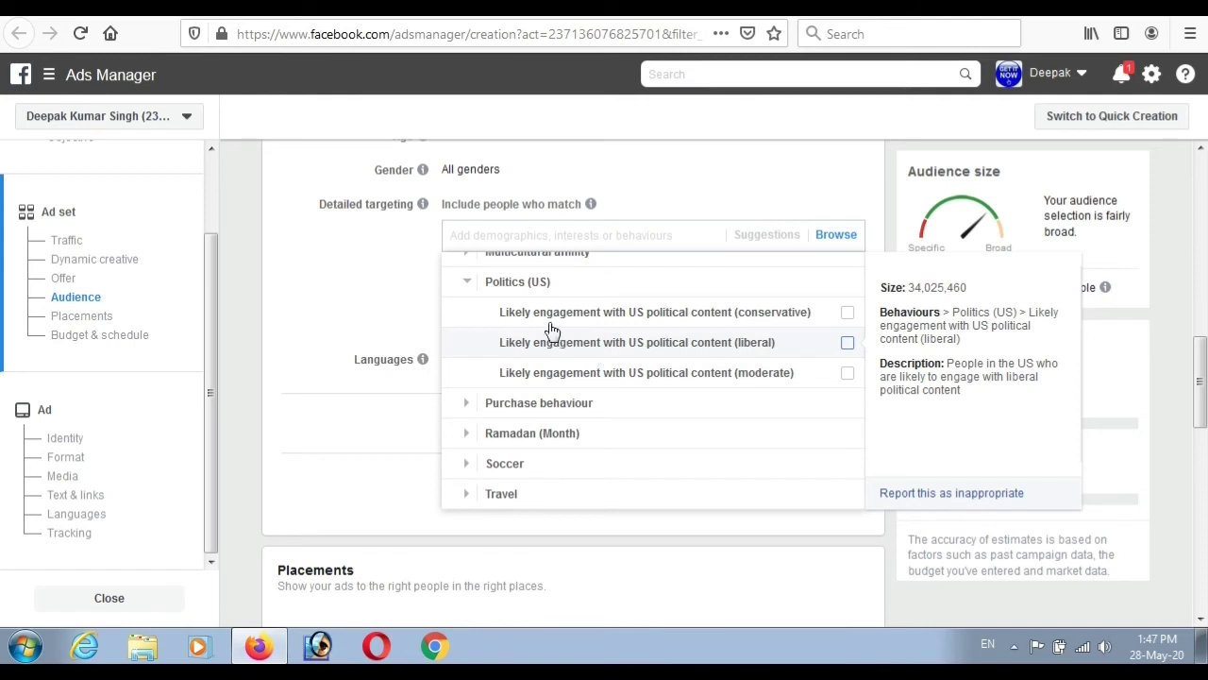
{"action": "left_click", "coordinate": [462, 283]}
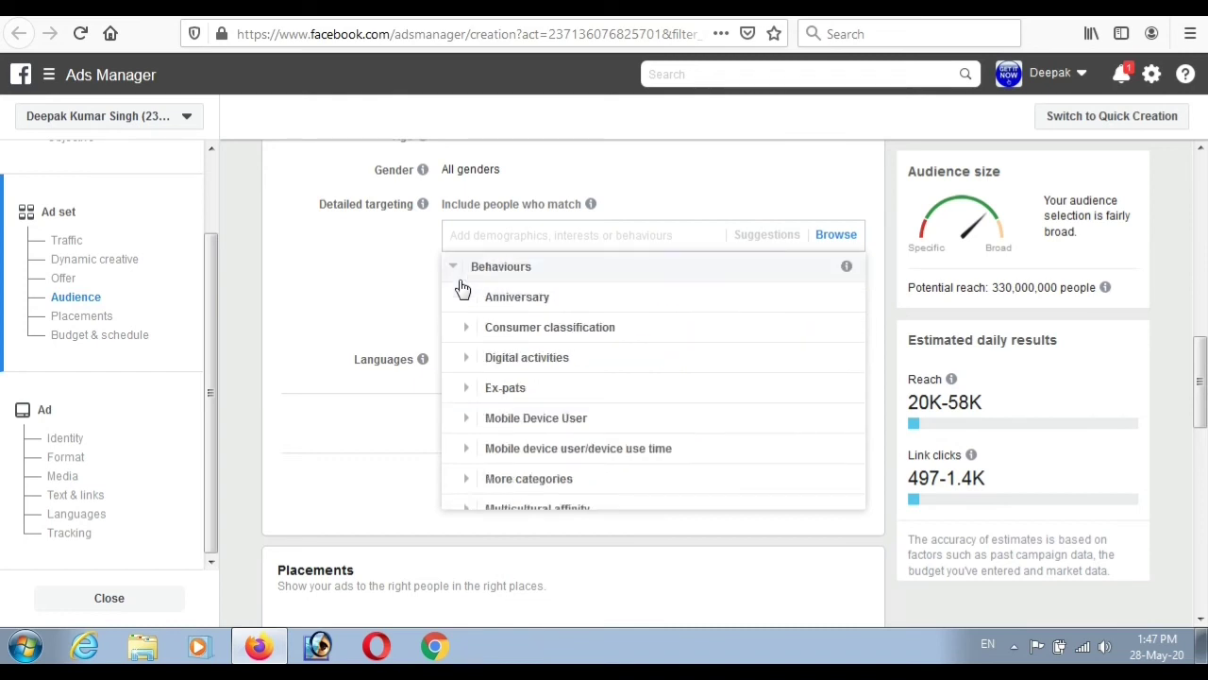
Step: Expand Purchase behaviour, read the description of the Engaged shoppers option, and collapse the group
{"action": "scroll", "coordinate": [483, 425], "scroll_direction": "down", "scroll_amount": 2}
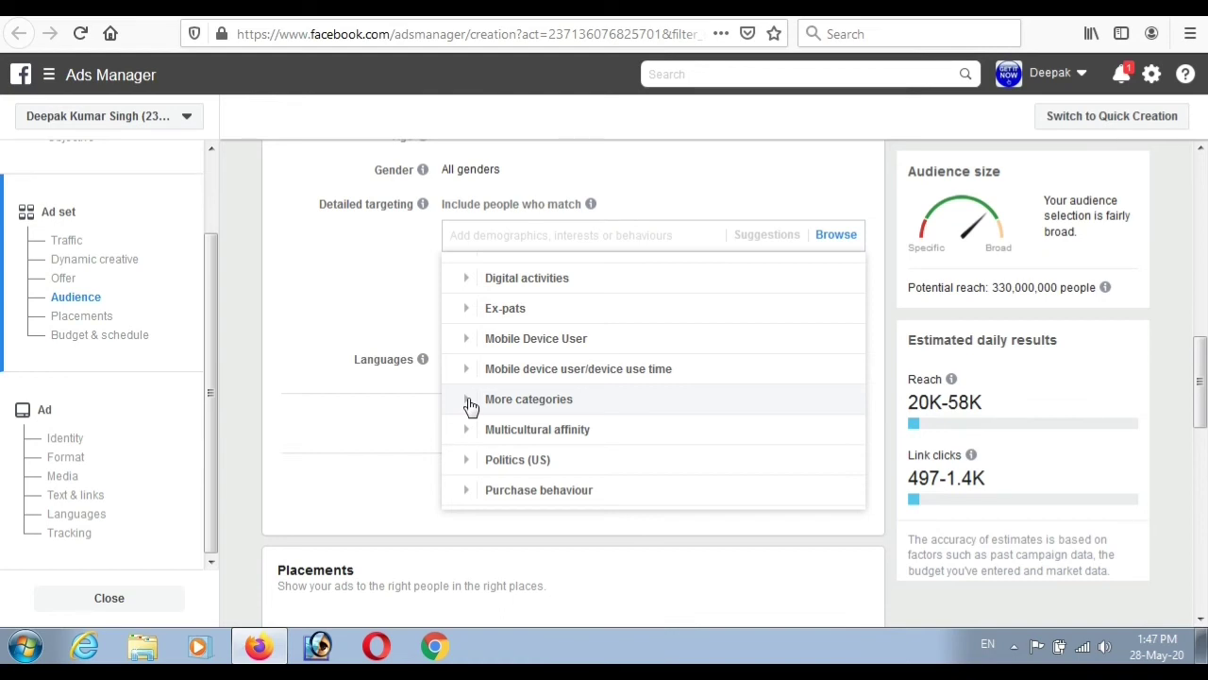
{"action": "scroll", "coordinate": [477, 420], "scroll_direction": "down", "scroll_amount": 2}
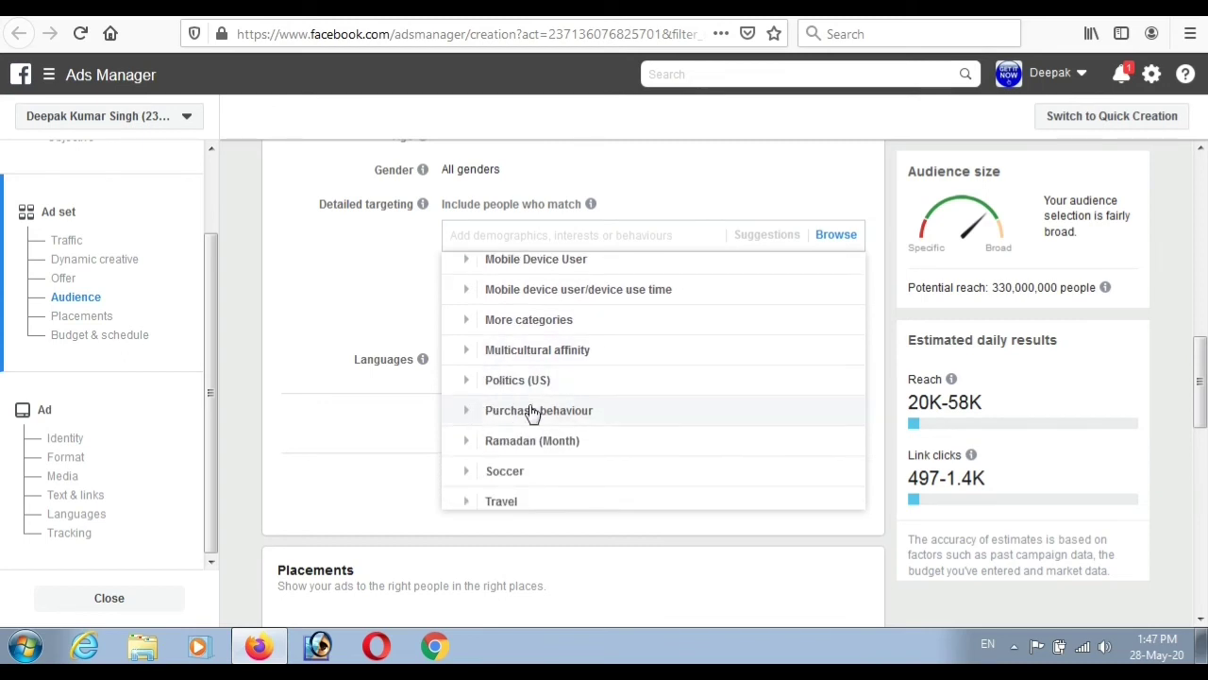
{"action": "scroll", "coordinate": [533, 414], "scroll_direction": "down", "scroll_amount": 1}
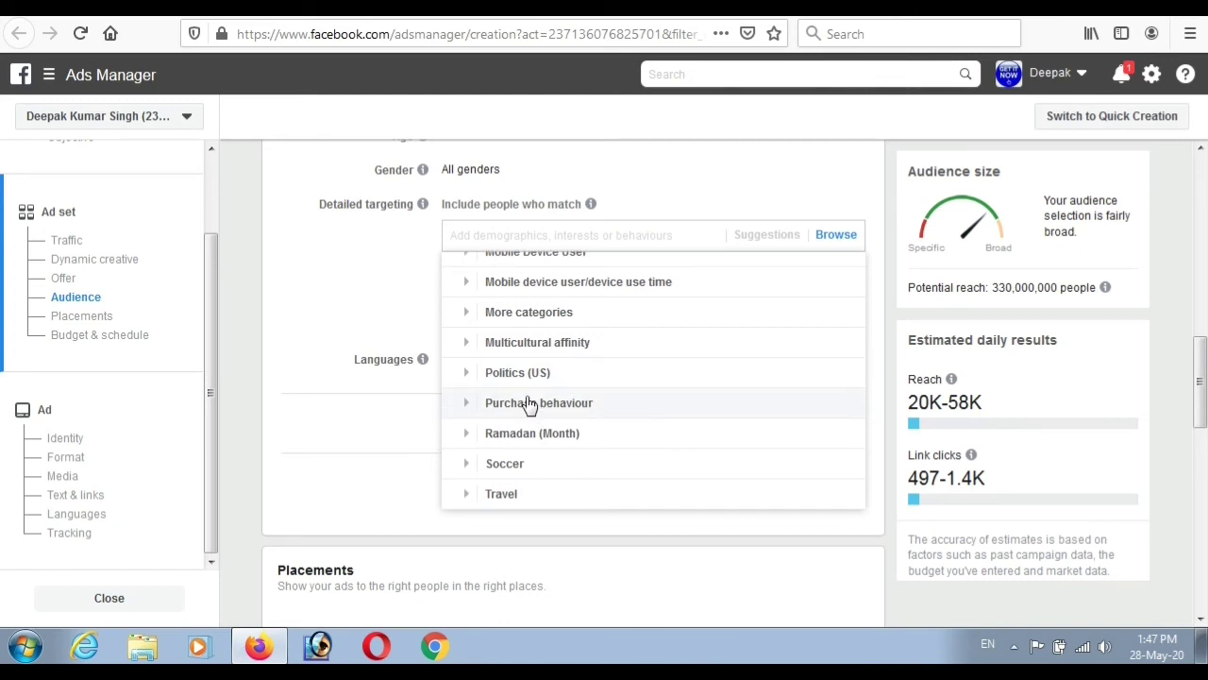
{"action": "left_click", "coordinate": [465, 408]}
{"action": "mouse_move", "coordinate": [554, 412]}
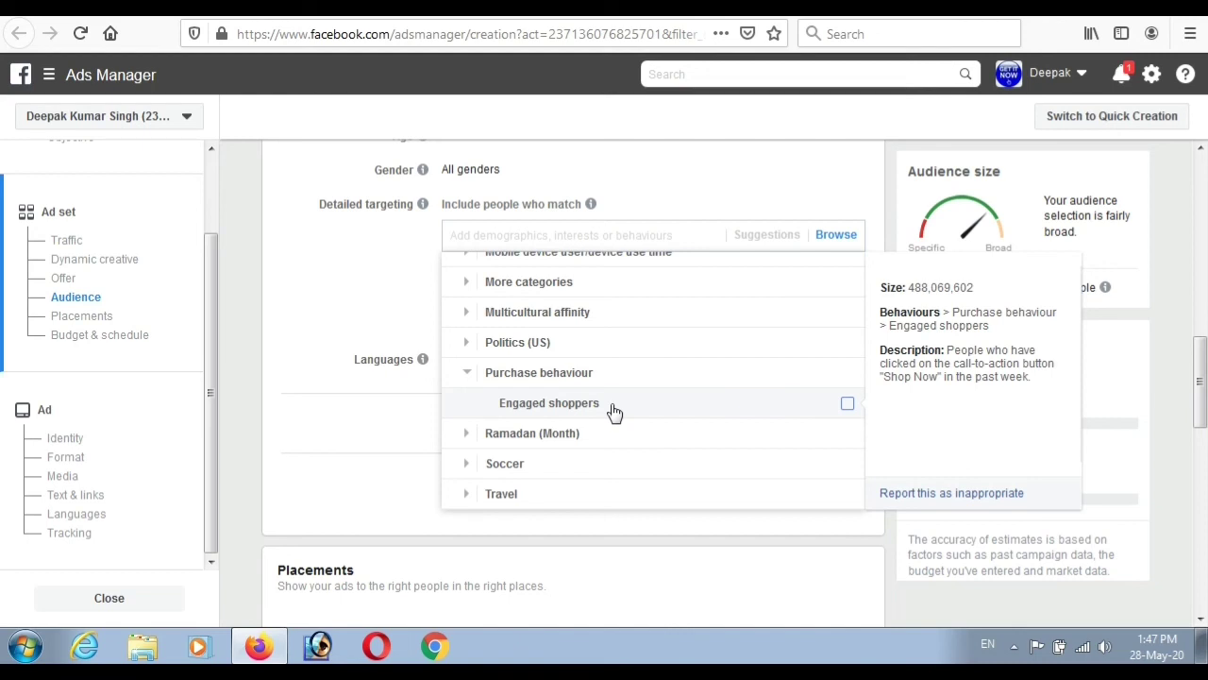
{"action": "left_click", "coordinate": [466, 375]}
Step: Expand Ramadan (Month), examine its close friends and high and medium content engagement options, and collapse the group
{"action": "scroll", "coordinate": [469, 387], "scroll_direction": "down", "scroll_amount": 6}
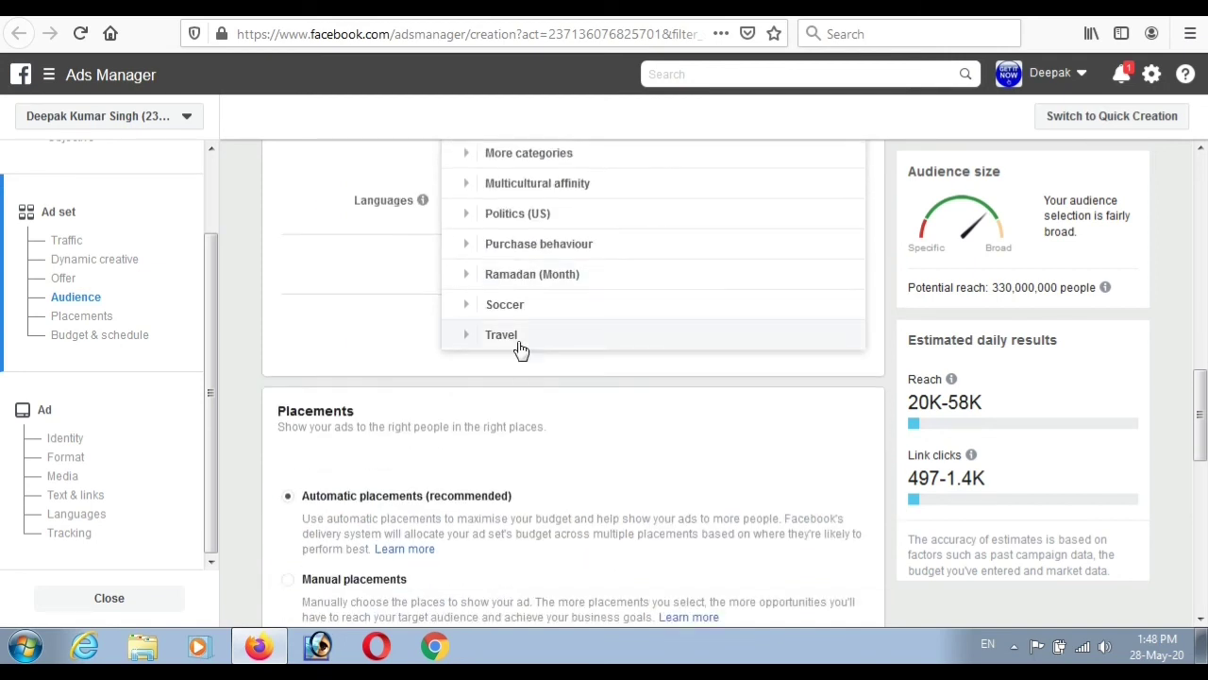
{"action": "left_click", "coordinate": [475, 275]}
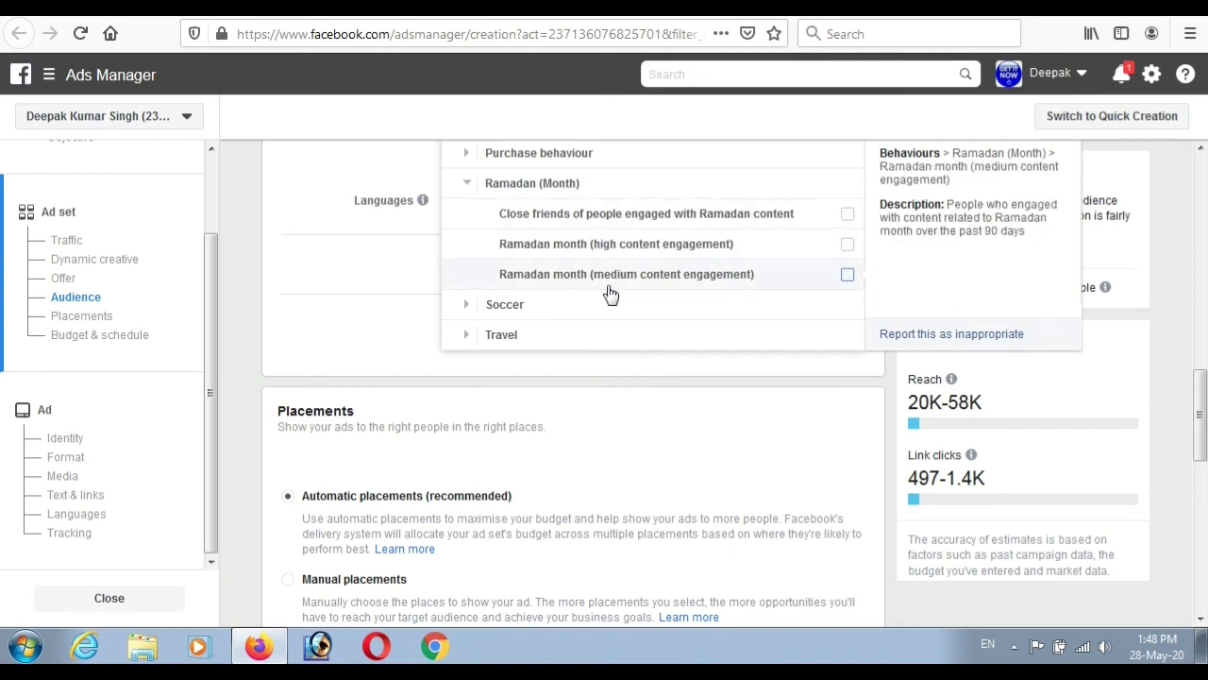
{"action": "left_click", "coordinate": [466, 183]}
Step: Expand Soccer, examine its football fans and Friends of Football fans options, and collapse the group
{"action": "scroll", "coordinate": [480, 205], "scroll_direction": "up", "scroll_amount": 2}
{"action": "scroll", "coordinate": [479, 236], "scroll_direction": "down", "scroll_amount": 2}
{"action": "left_click", "coordinate": [473, 309]}
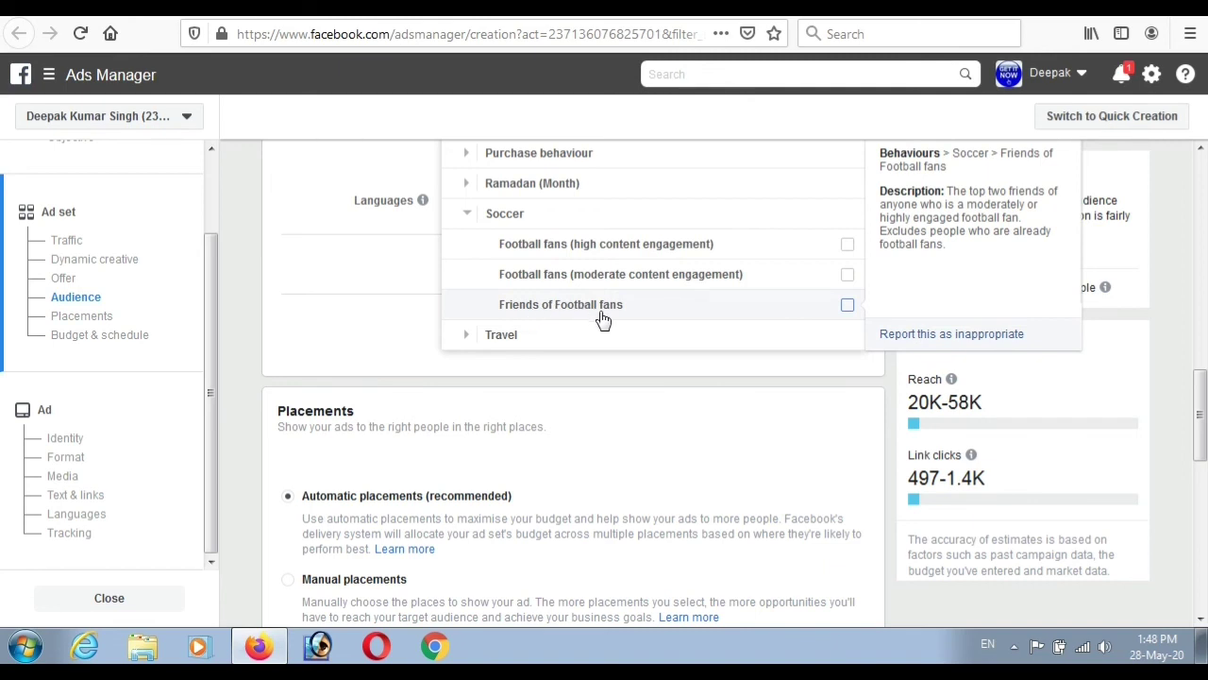
{"action": "left_click", "coordinate": [474, 223]}
{"action": "scroll", "coordinate": [467, 248], "scroll_direction": "up", "scroll_amount": 1}
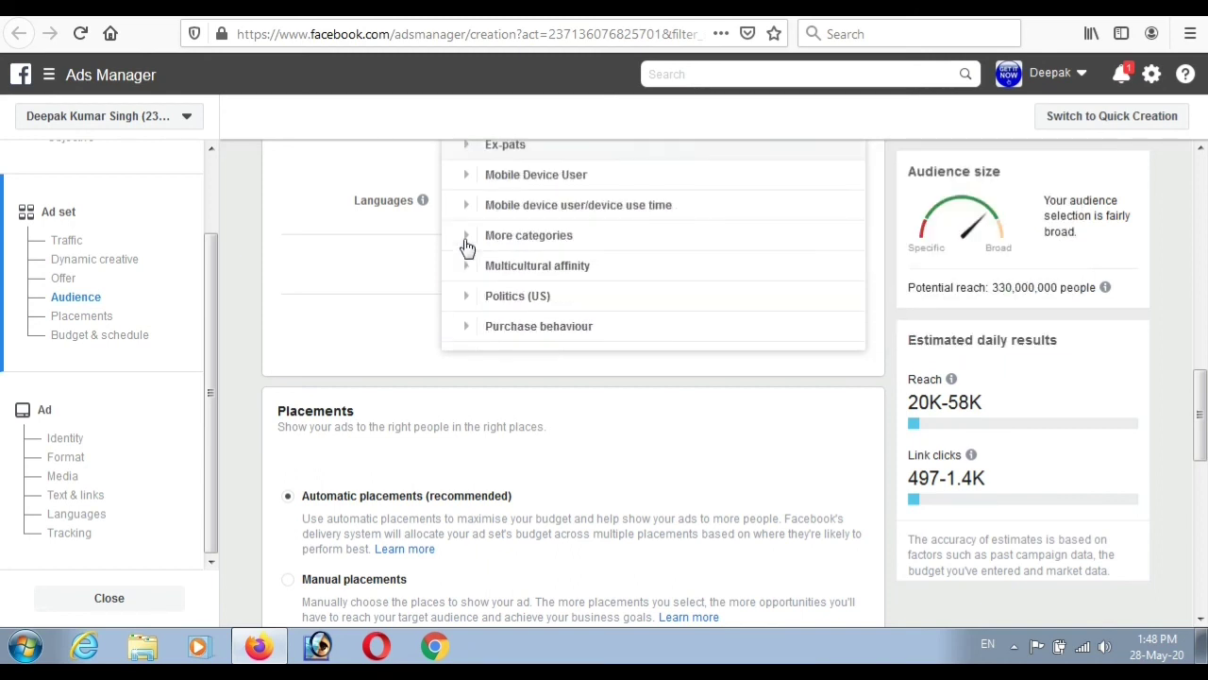
Step: Expand Travel and examine its commuter, frequent traveller and recently returned traveller options, including the description of Returned from travelling two weeks ago
{"action": "scroll", "coordinate": [467, 283], "scroll_direction": "down", "scroll_amount": 1}
{"action": "left_click", "coordinate": [466, 335]}
{"action": "scroll", "coordinate": [466, 340], "scroll_direction": "down", "scroll_amount": 1}
{"action": "scroll", "coordinate": [466, 340], "scroll_direction": "down", "scroll_amount": 1}
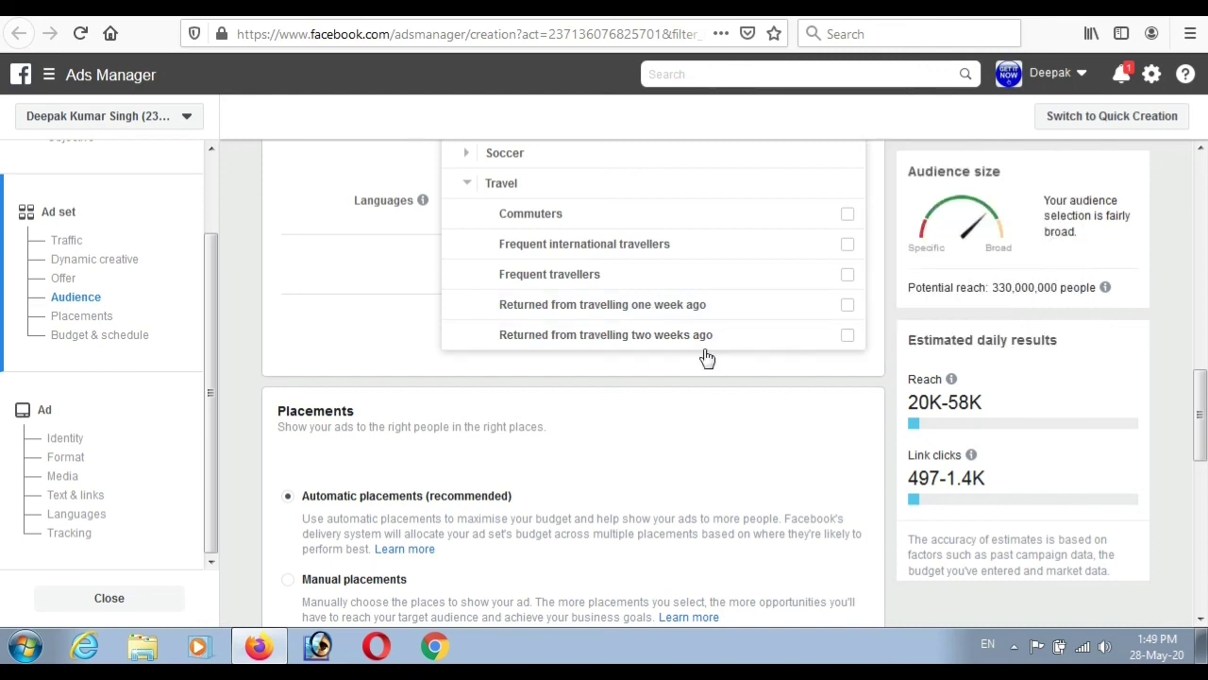
{"action": "mouse_move", "coordinate": [620, 351]}
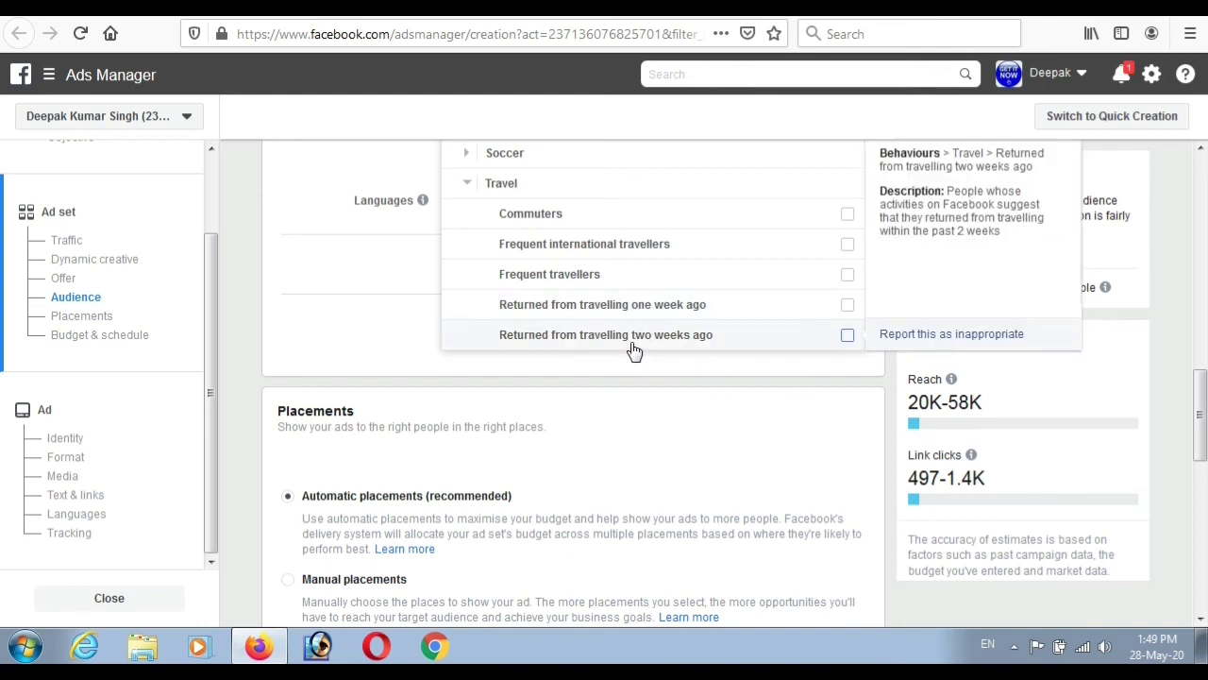
Step: Review the full list of Behaviours groups from Anniversary to Travel, collapse Behaviours, and close the detailed targeting category list
{"action": "scroll", "coordinate": [477, 196], "scroll_direction": "up", "scroll_amount": 6}
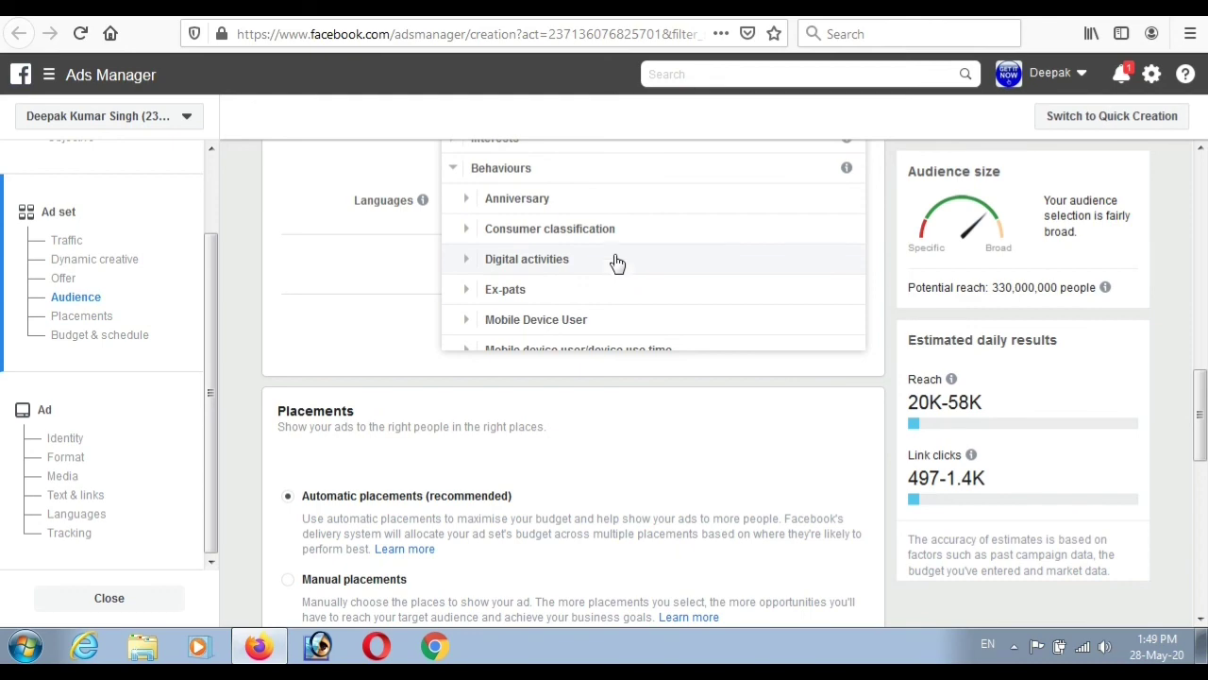
{"action": "scroll", "coordinate": [590, 264], "scroll_direction": "up", "scroll_amount": 1}
{"action": "scroll", "coordinate": [590, 293], "scroll_direction": "down", "scroll_amount": 3}
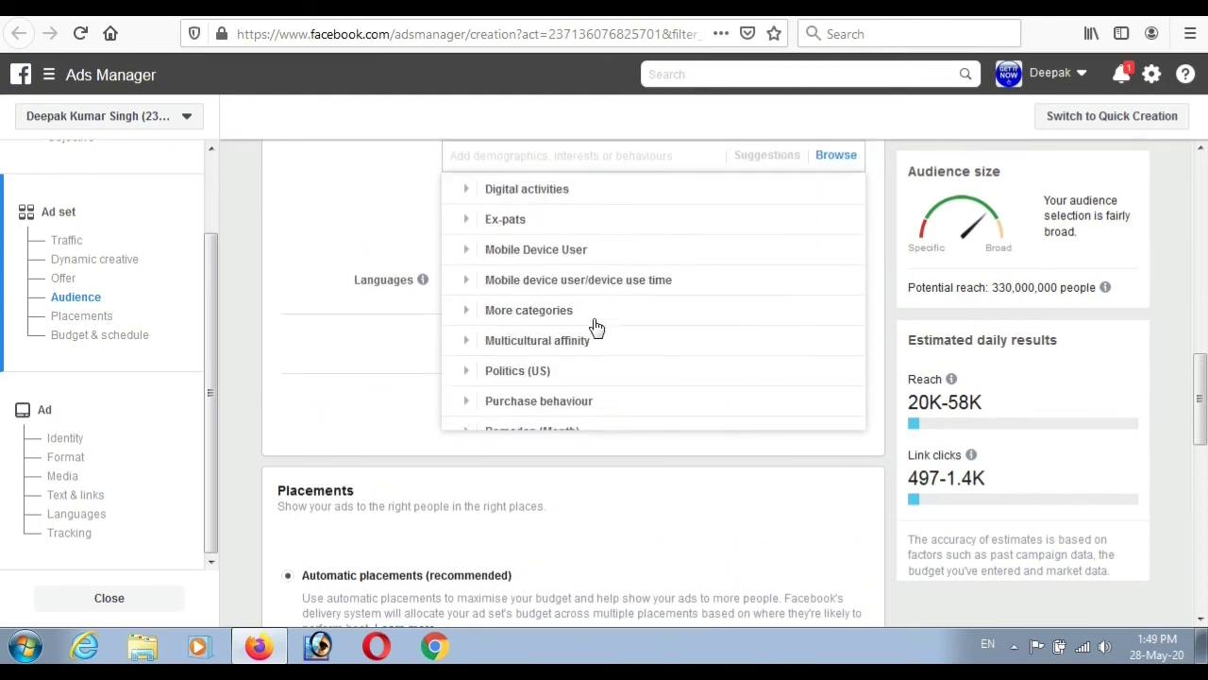
{"action": "scroll", "coordinate": [596, 326], "scroll_direction": "down", "scroll_amount": 2}
{"action": "scroll", "coordinate": [601, 326], "scroll_direction": "down", "scroll_amount": 2}
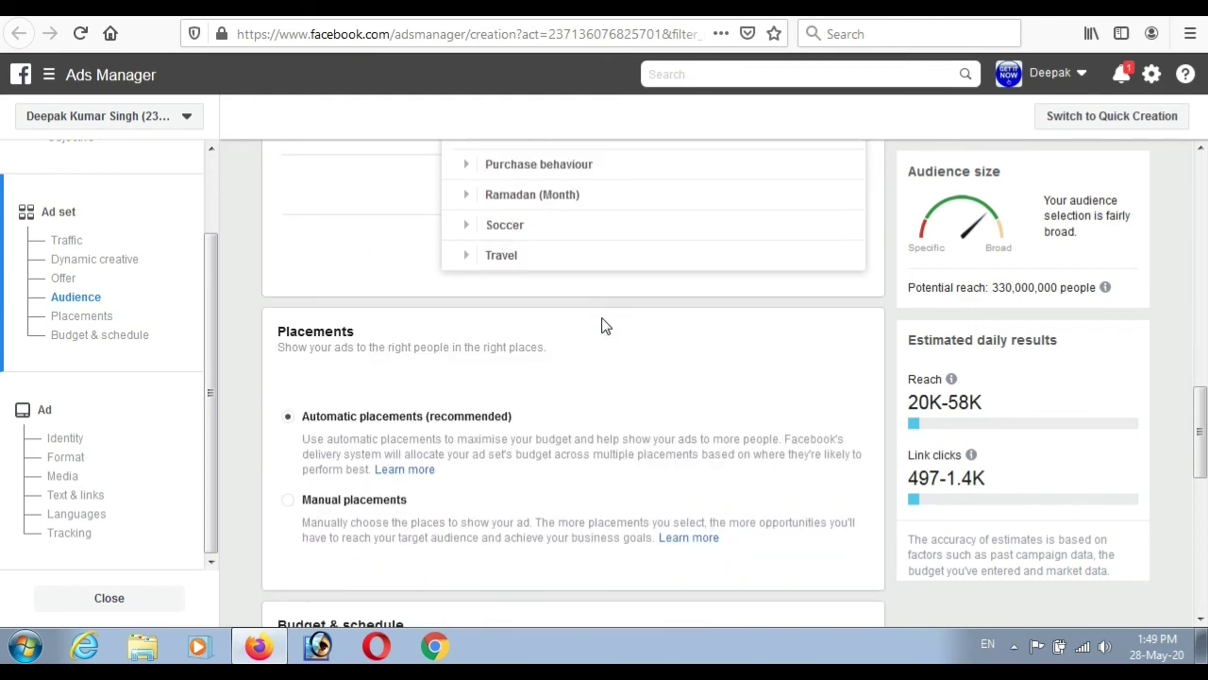
{"action": "scroll", "coordinate": [605, 327], "scroll_direction": "up", "scroll_amount": 3}
{"action": "scroll", "coordinate": [605, 326], "scroll_direction": "up", "scroll_amount": 5}
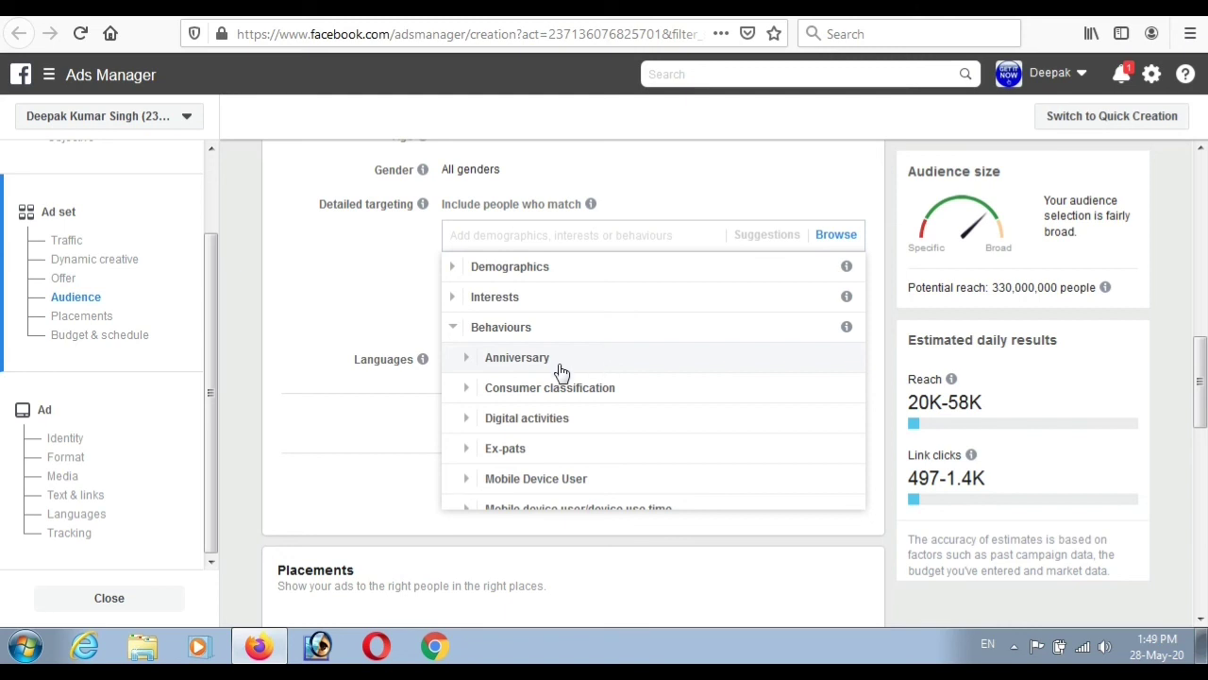
{"action": "left_click", "coordinate": [452, 330]}
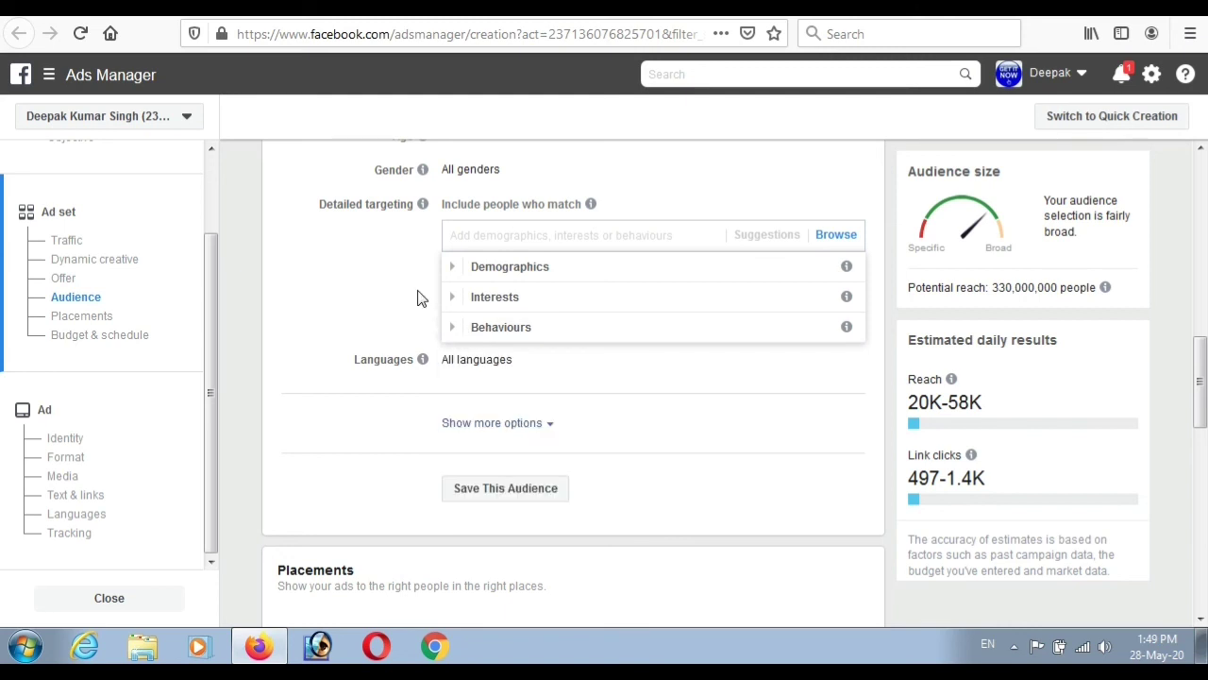
{"action": "left_click", "coordinate": [421, 298]}
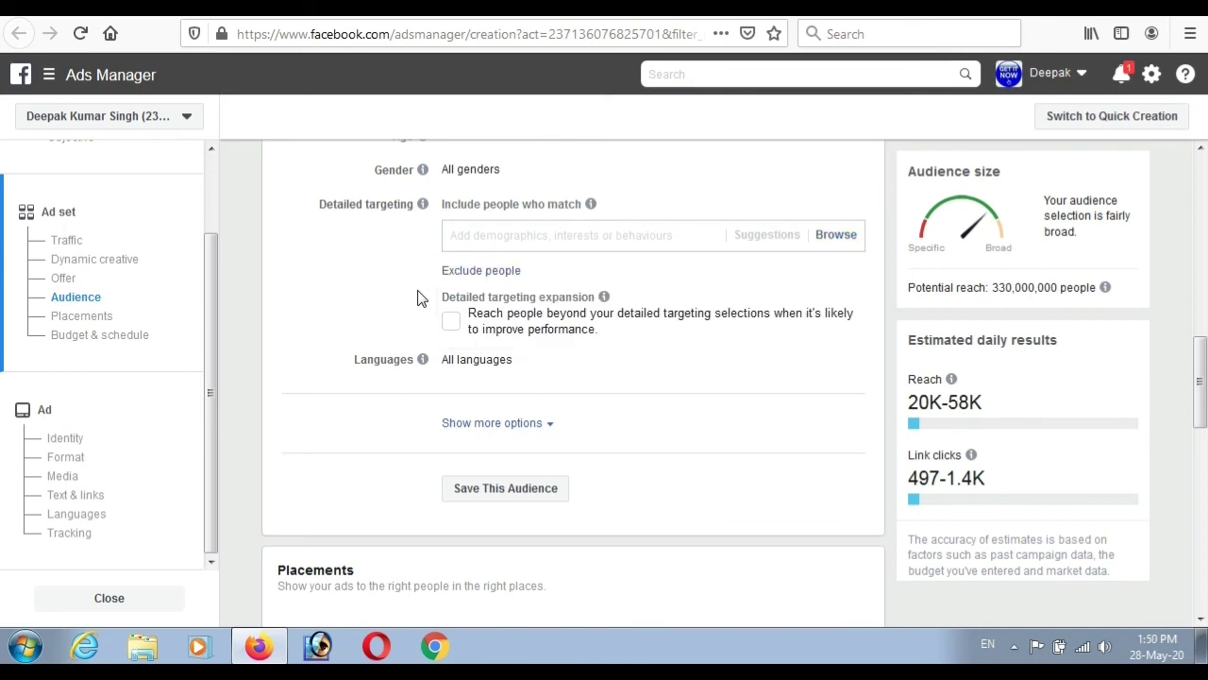